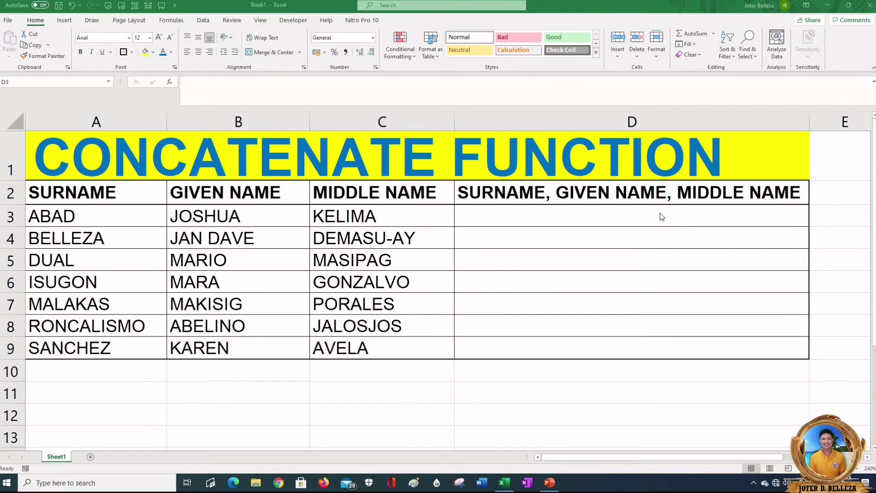
# Enter the formula =CONCATENATE(A3,B3,C3) in cell D3 to join the surname, given name and middle name
pyautogui.click(627, 217)
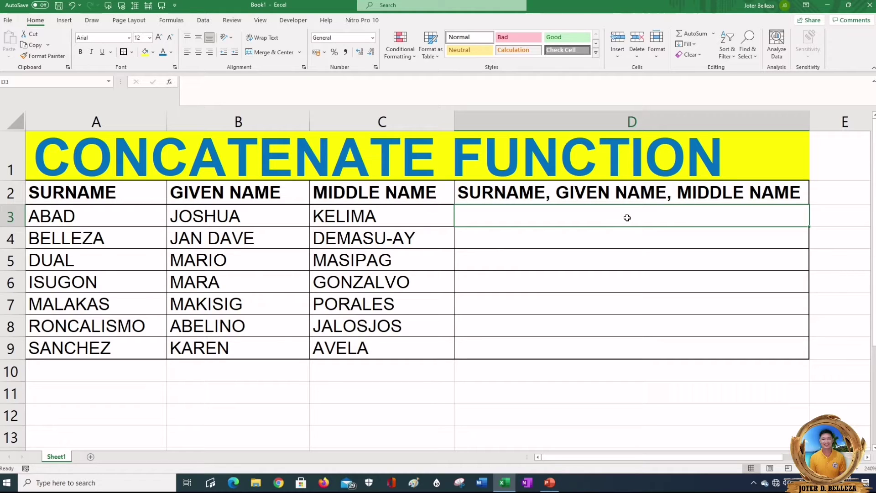
pyautogui.write('=')
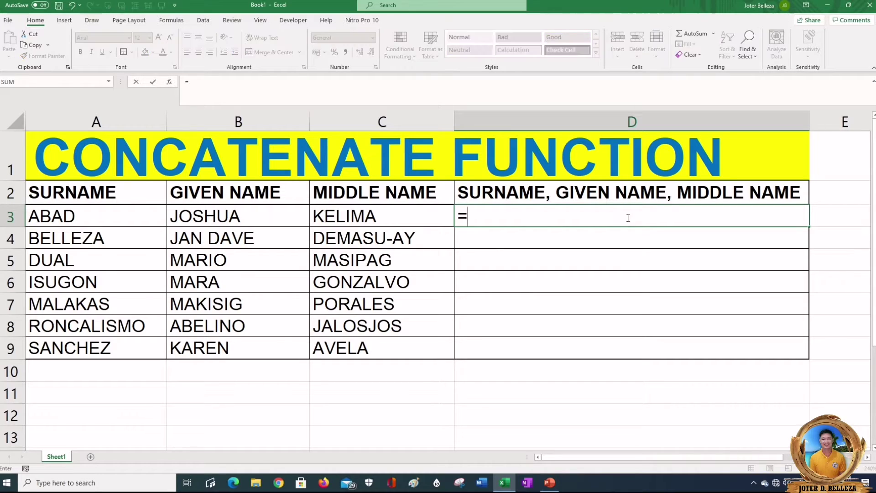
pyautogui.write('CON')
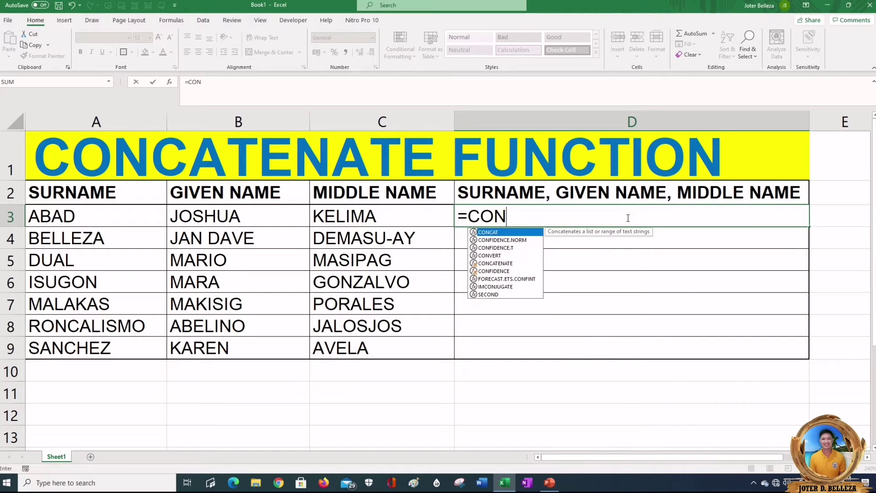
pyautogui.write('CATENATE')
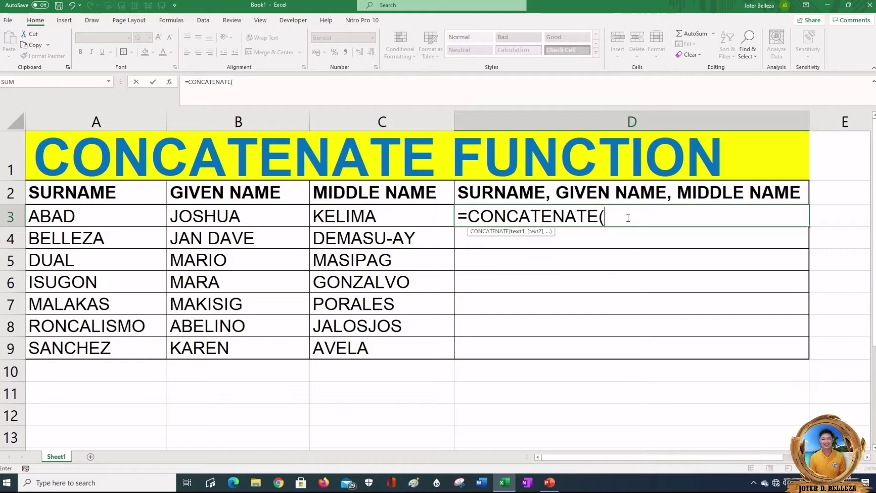
pyautogui.write('(')
pyautogui.click(53, 219)
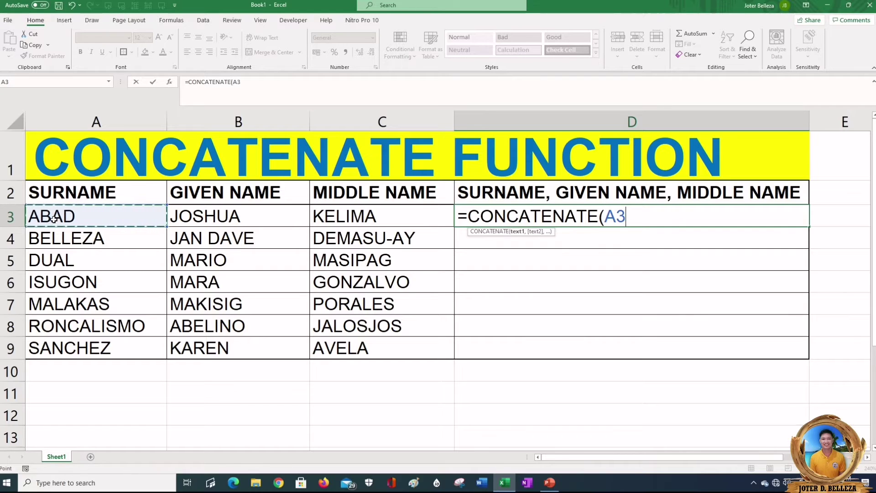
pyautogui.write(',')
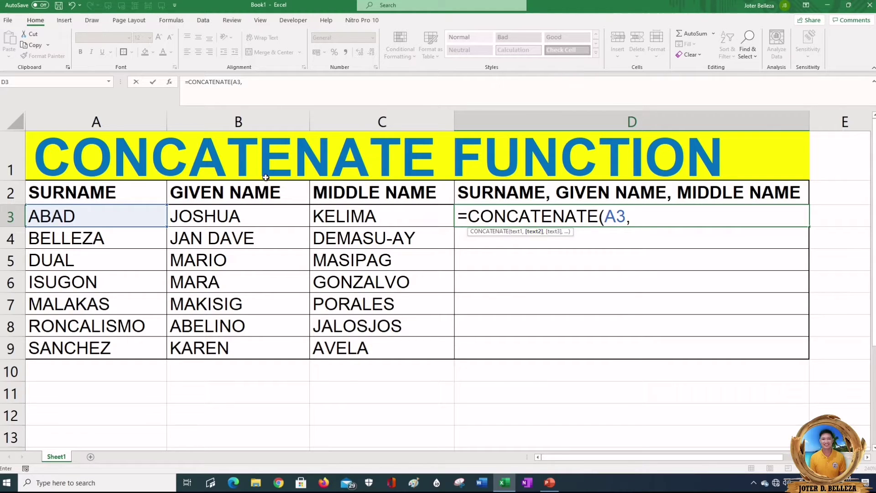
pyautogui.click(252, 213)
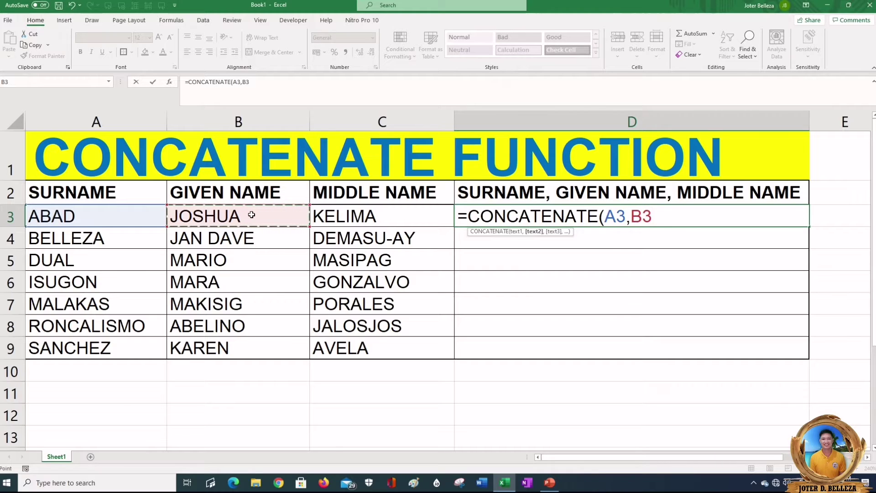
pyautogui.write(',')
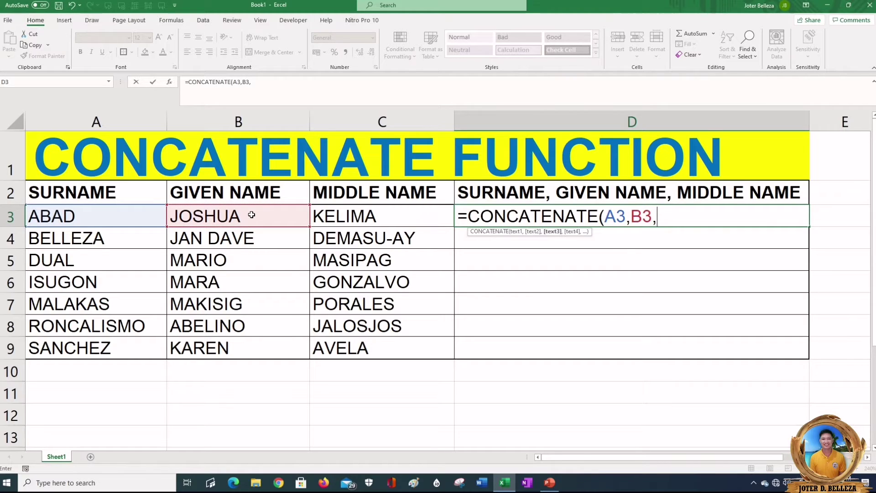
pyautogui.click(338, 217)
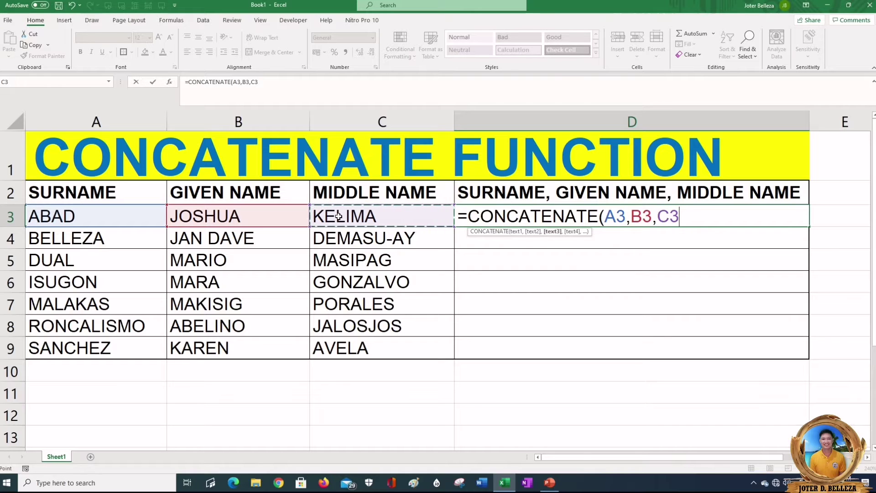
pyautogui.write(')')
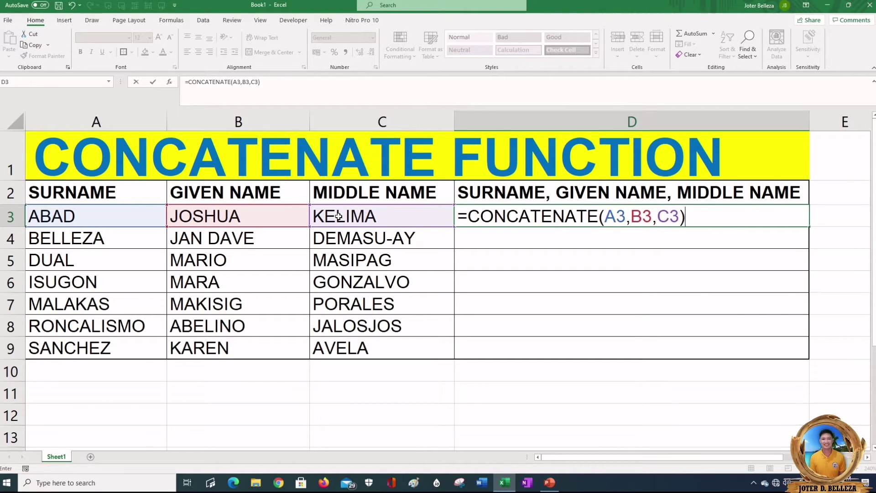
pyautogui.press('Return')
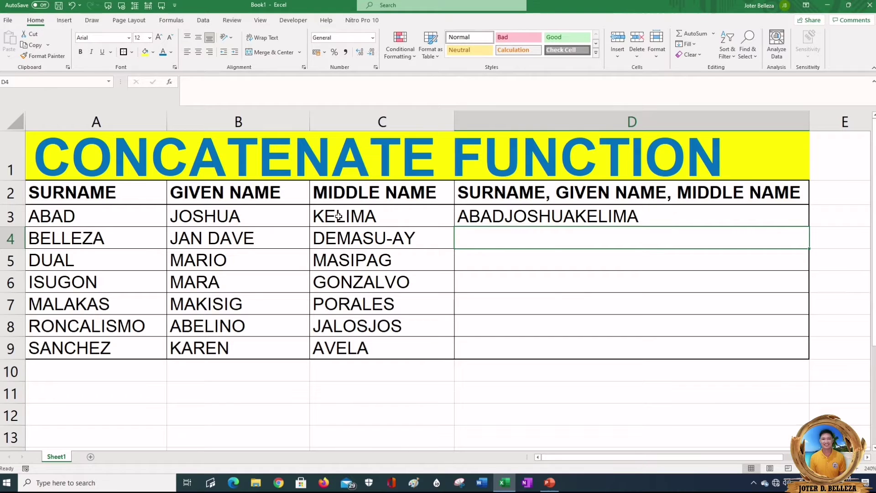
# Insert a "," text argument between A3 and B3 in the CONCATENATE formula in cell D3
pyautogui.click(499, 218)
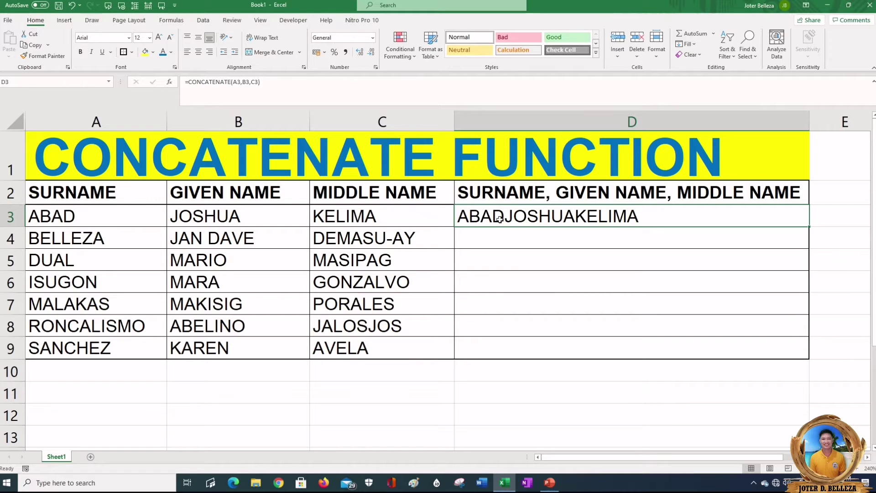
pyautogui.click(242, 84)
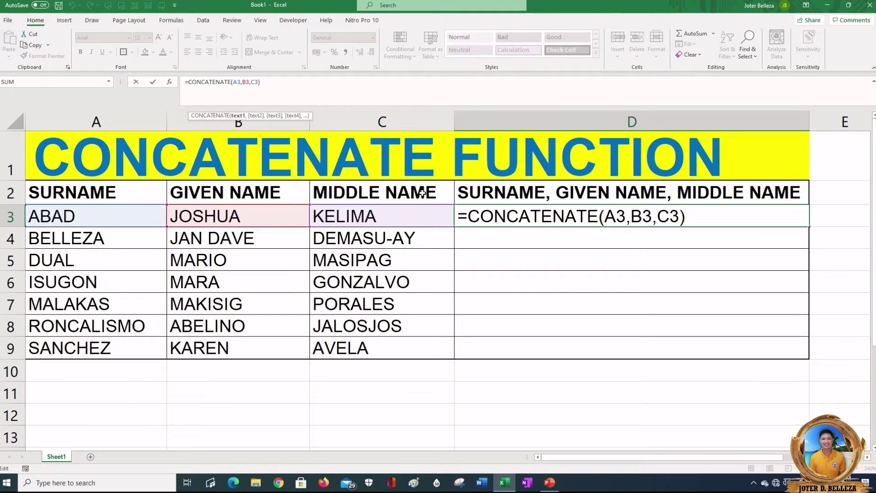
pyautogui.click(630, 217)
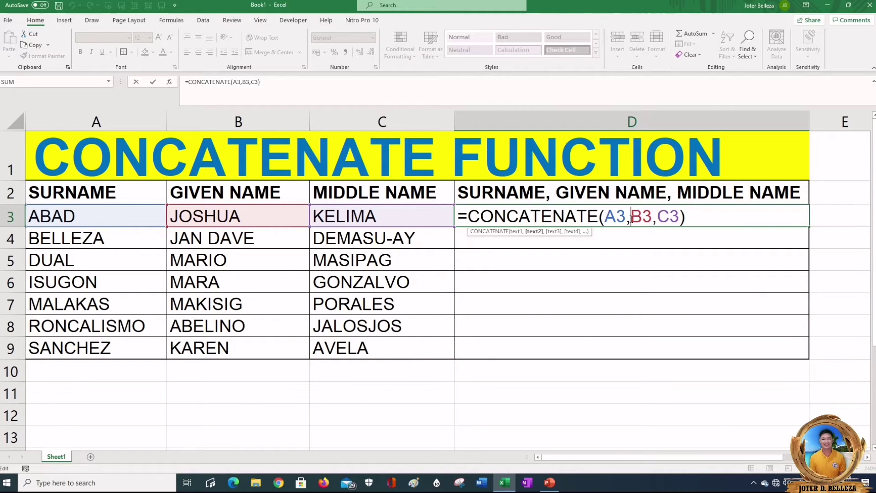
pyautogui.write('""')
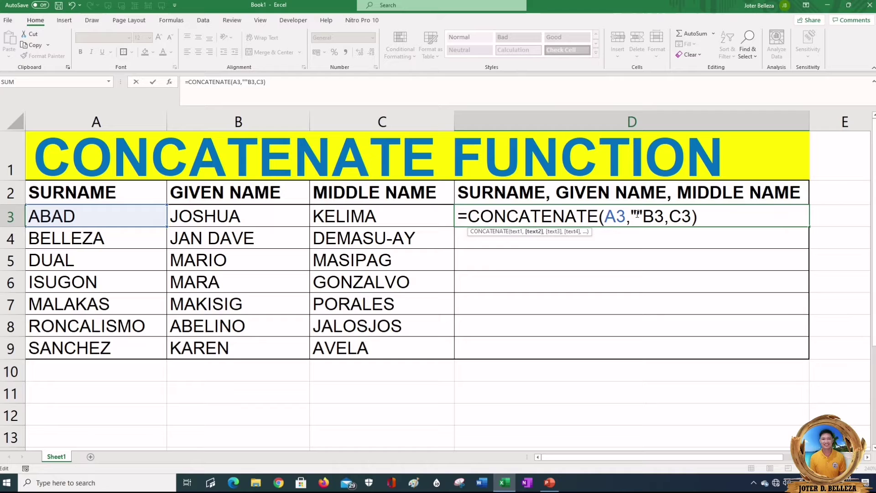
pyautogui.click(637, 215)
pyautogui.write(',')
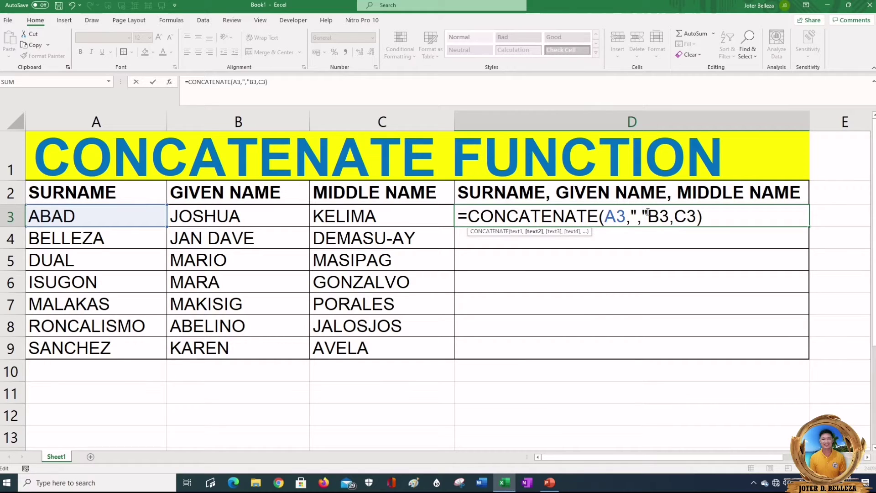
pyautogui.click(648, 213)
pyautogui.write(',')
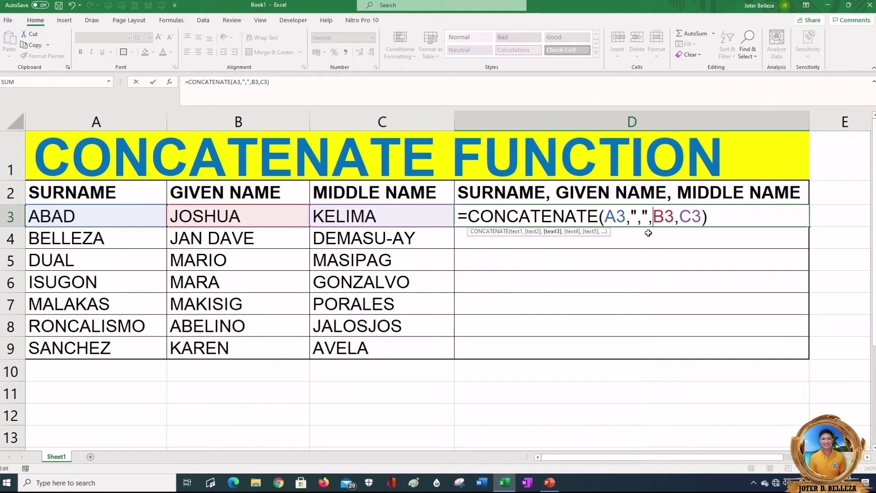
pyautogui.press('Return')
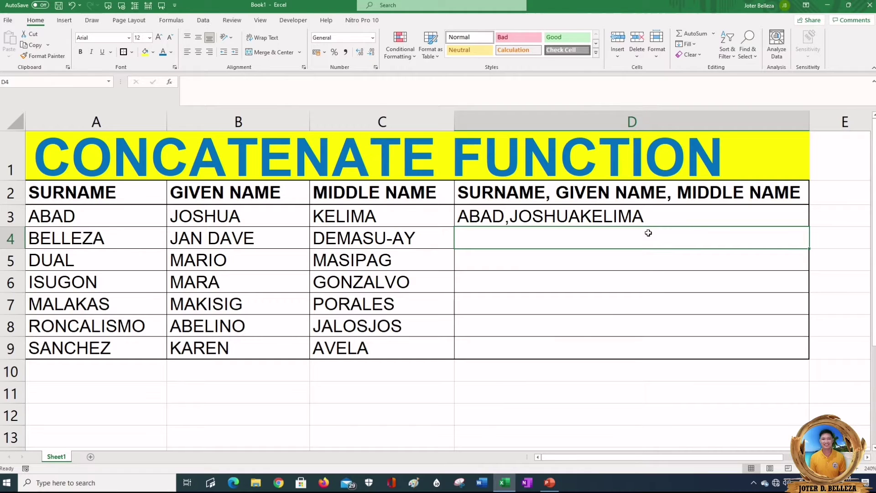
# Insert a " " space argument before B3 in the CONCATENATE formula in cell D3
pyautogui.click(598, 216)
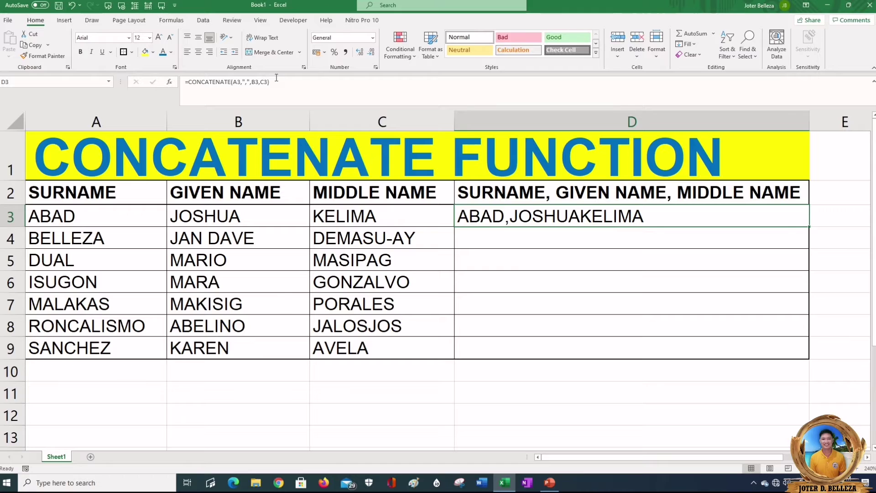
pyautogui.click(253, 81)
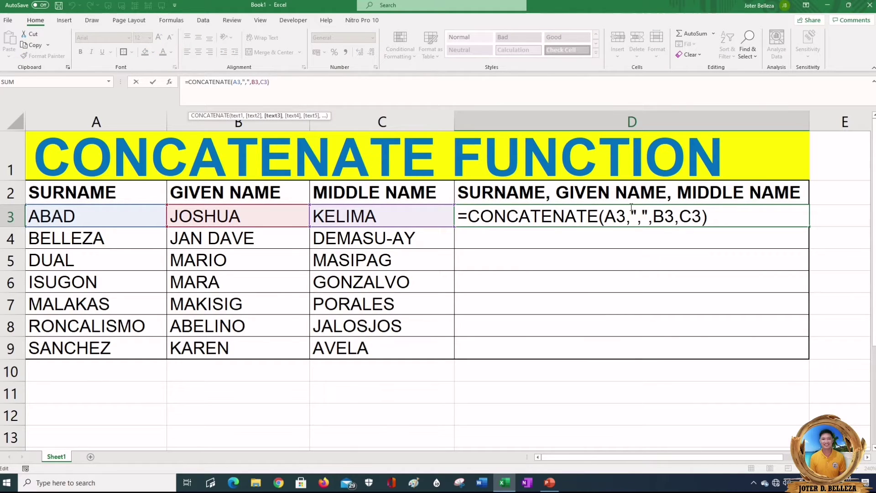
pyautogui.moveTo(631, 213); pyautogui.dragTo(648, 214)
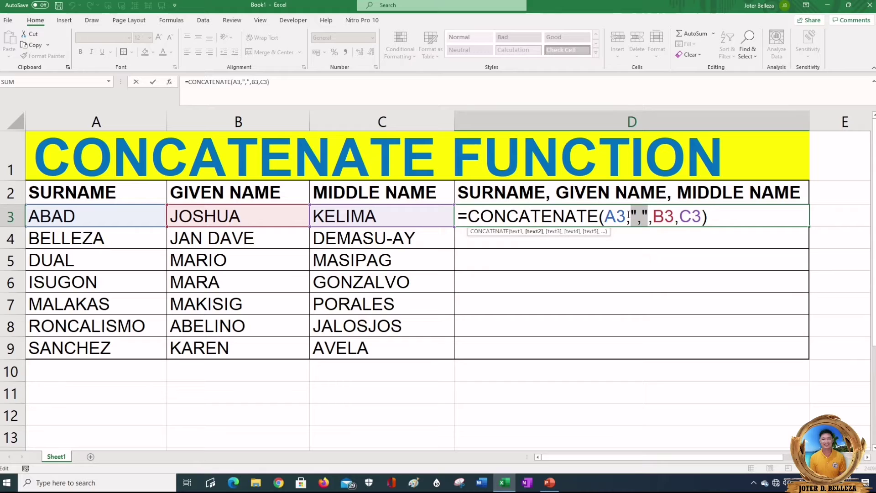
pyautogui.click(654, 221)
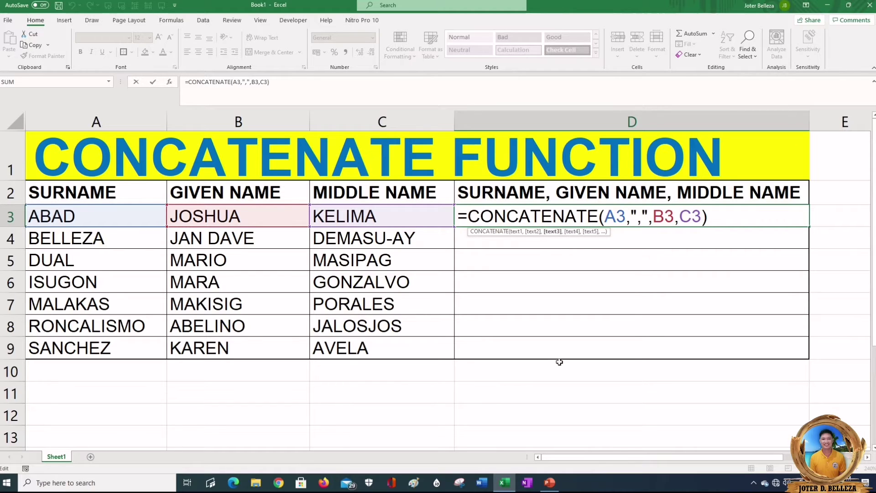
pyautogui.write('""')
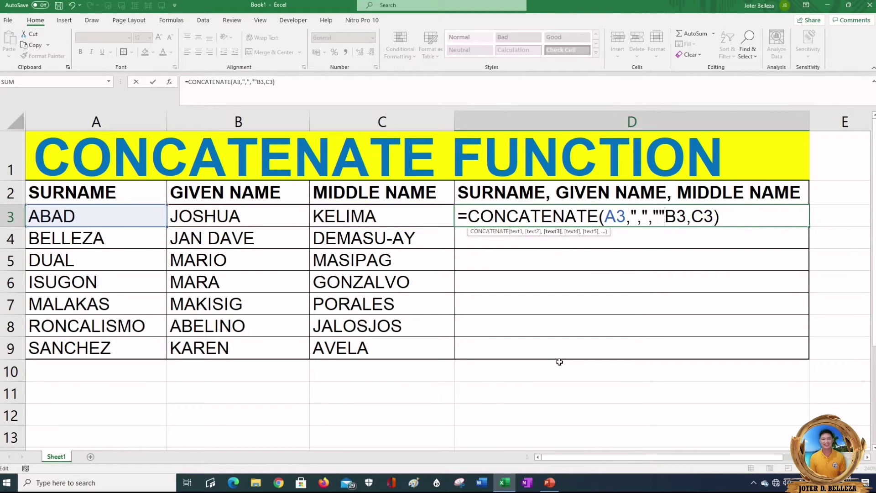
pyautogui.click(659, 218)
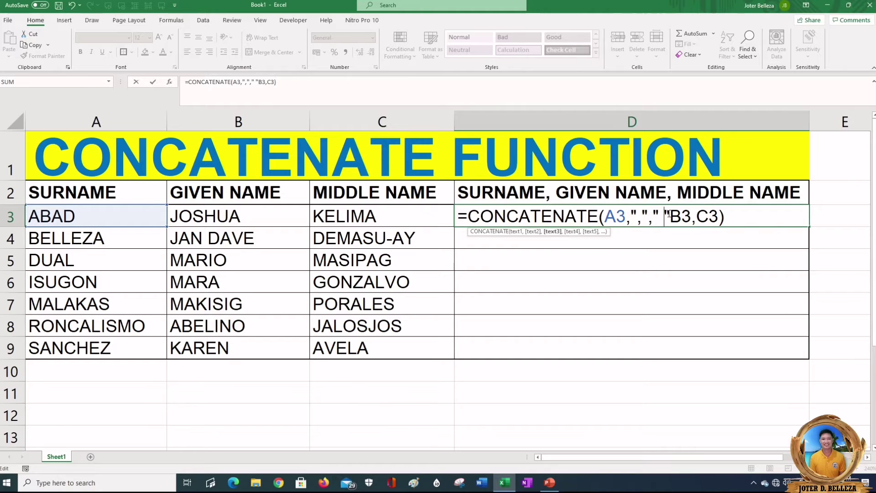
pyautogui.click(664, 214)
pyautogui.write(',')
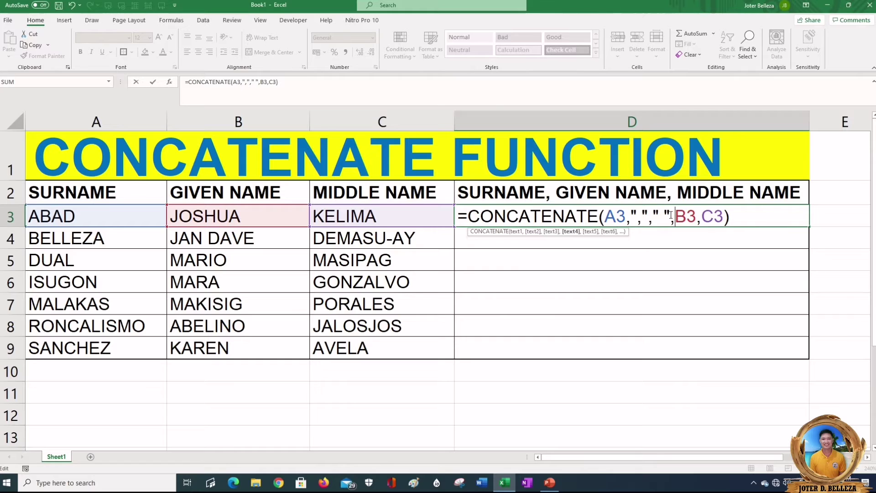
pyautogui.press('Return')
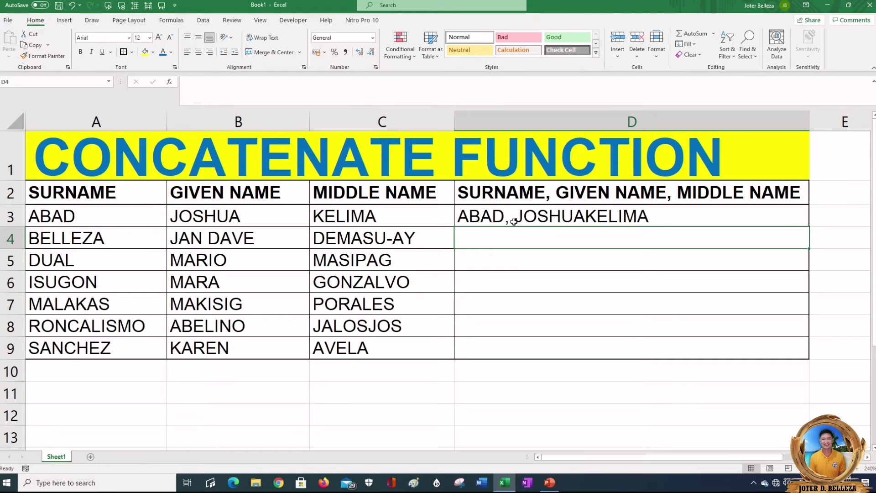
# Insert a " " space argument between B3 and C3 in the CONCATENATE formula in cell D3
pyautogui.click(589, 218)
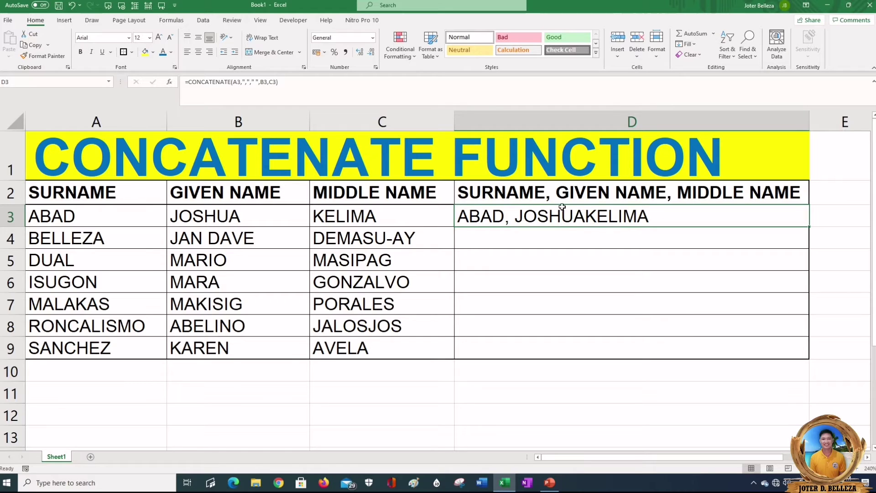
pyautogui.click(263, 83)
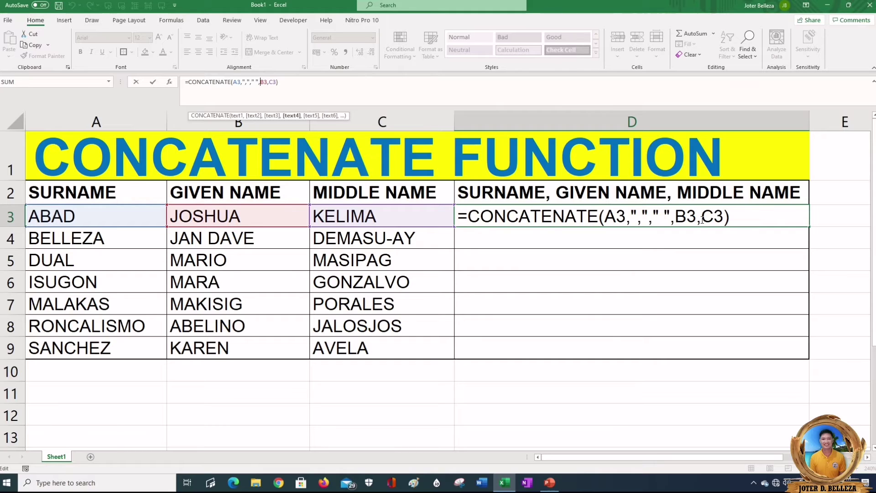
pyautogui.click(702, 219)
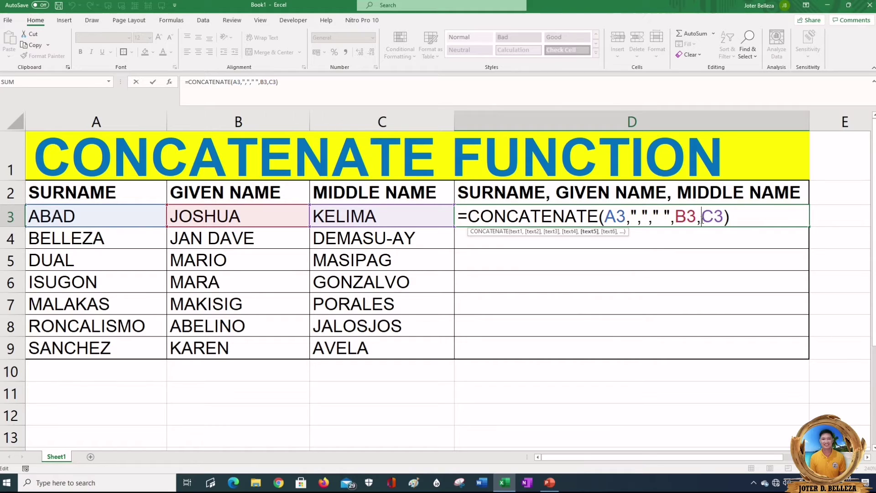
pyautogui.write('""')
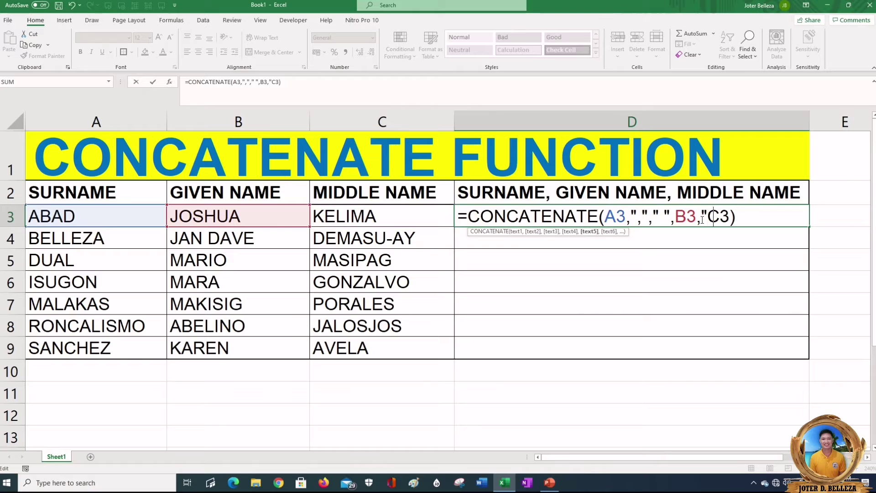
pyautogui.press('Left')
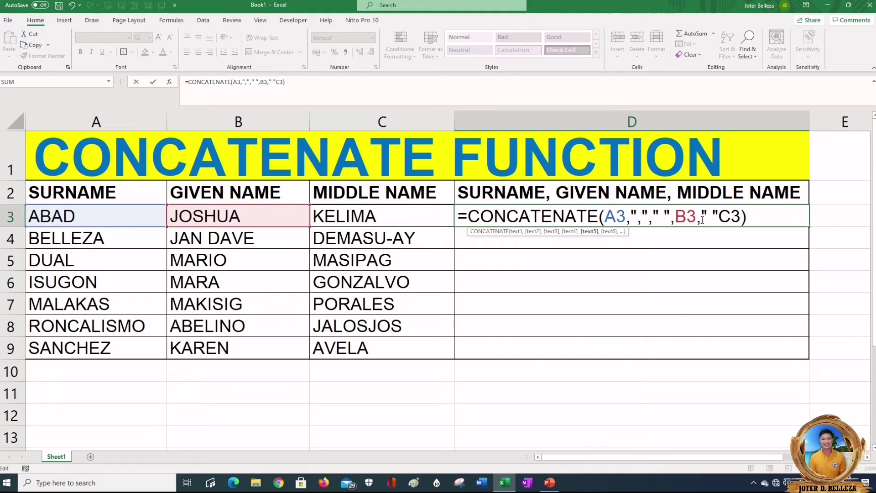
pyautogui.press('Right')
pyautogui.write(',')
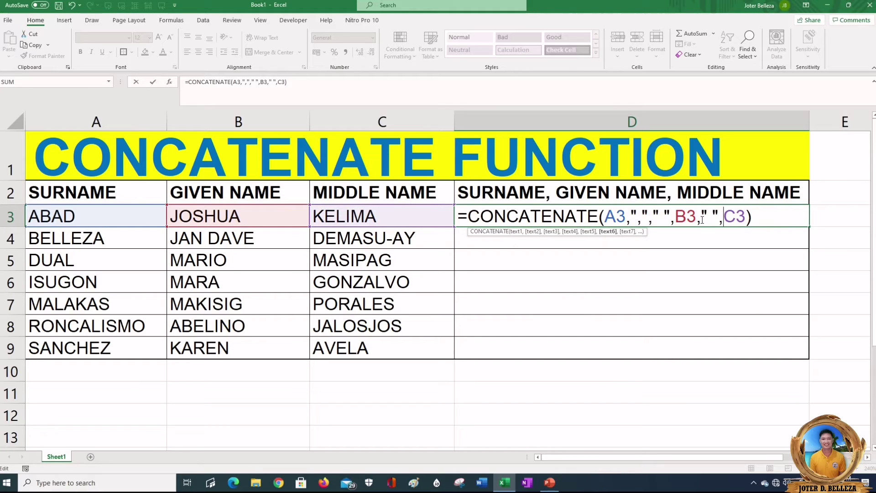
pyautogui.press('Return')
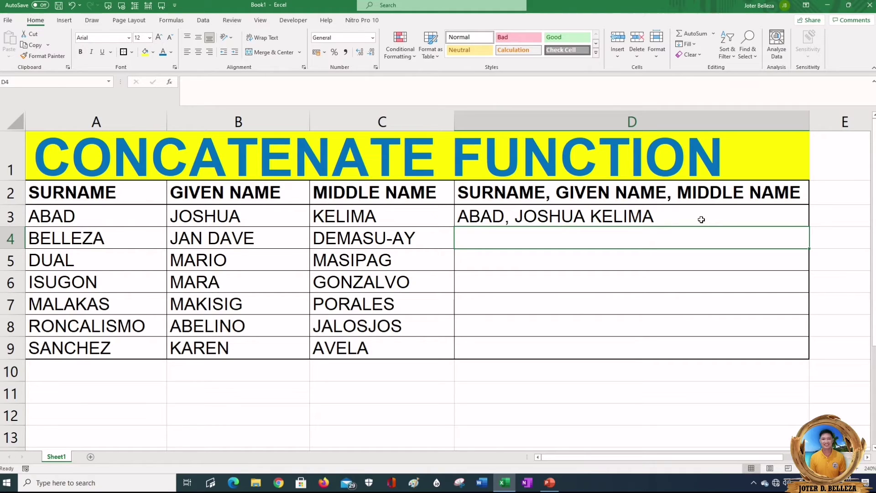
# Fill the CONCATENATE formula from D3 down through cell D9
pyautogui.click(702, 220)
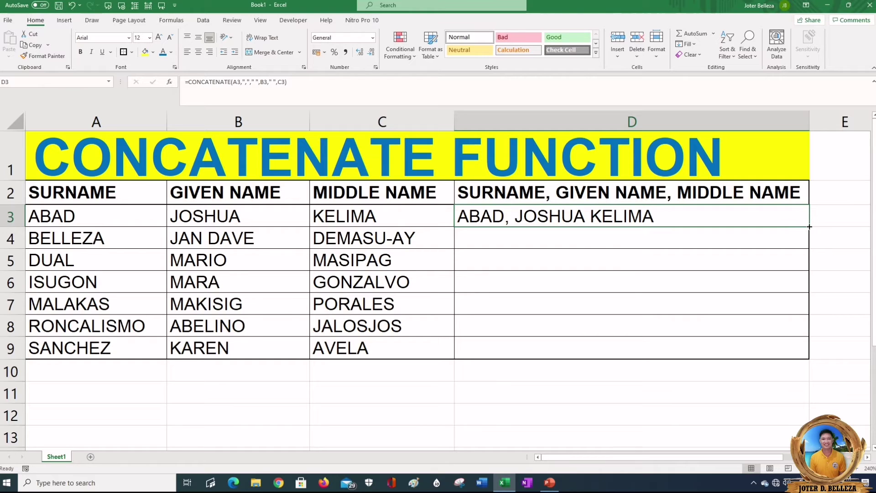
pyautogui.moveTo(809, 227); pyautogui.dragTo(810, 360)
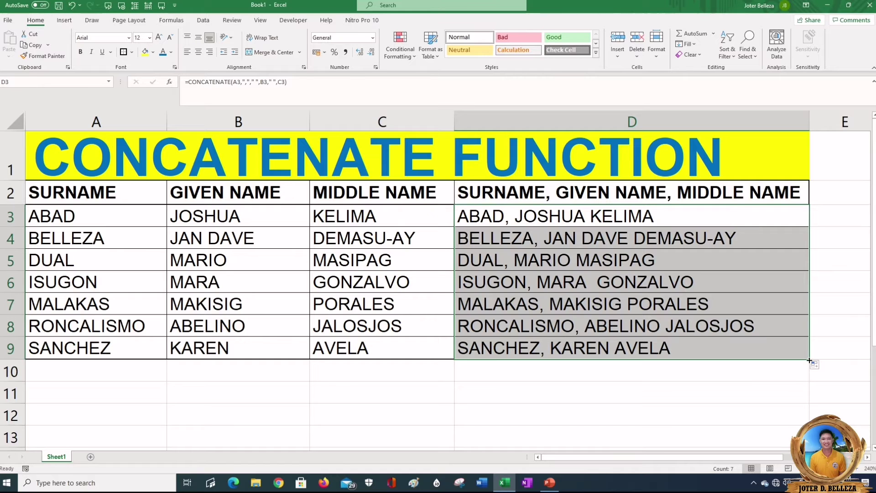
# Widen column E and enter the heading "GIVEN NAME, MIDDLE NAME, SURNAME" in cell E2
pyautogui.scroll(-2, 438, 281)
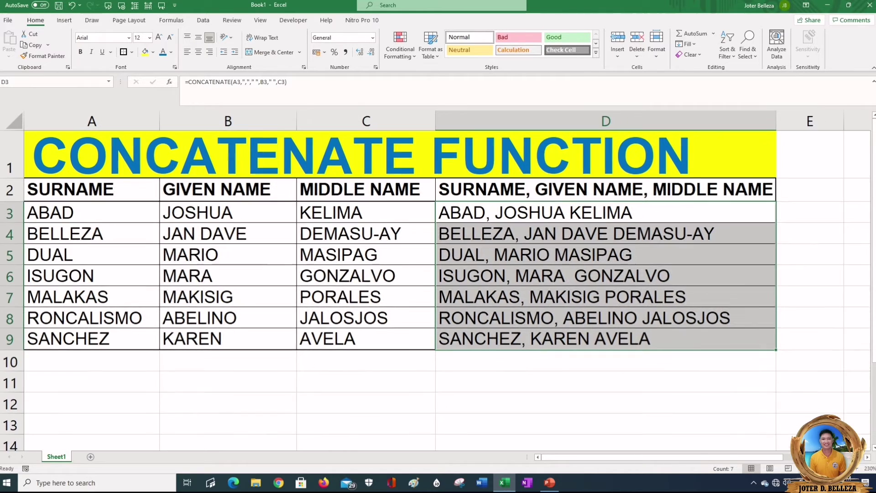
pyautogui.scroll(-4, 438, 281)
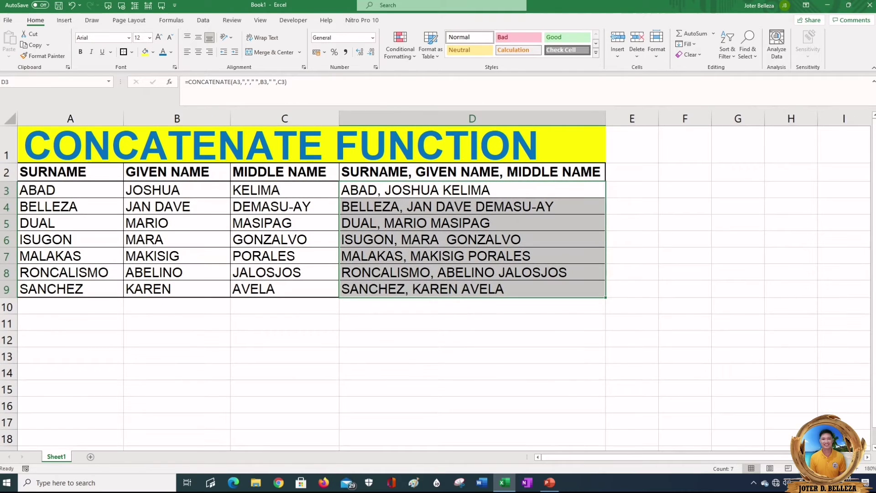
pyautogui.scroll(-1, 637, 145)
pyautogui.click(601, 172)
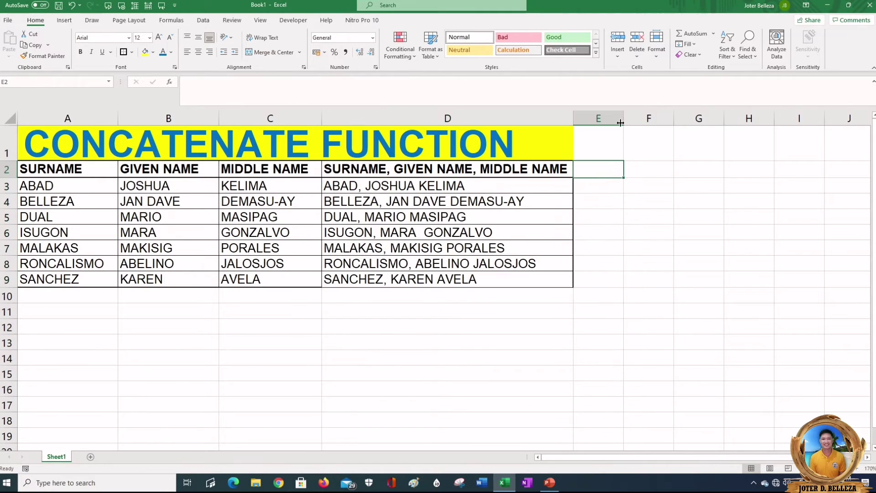
pyautogui.moveTo(623, 118); pyautogui.dragTo(778, 142)
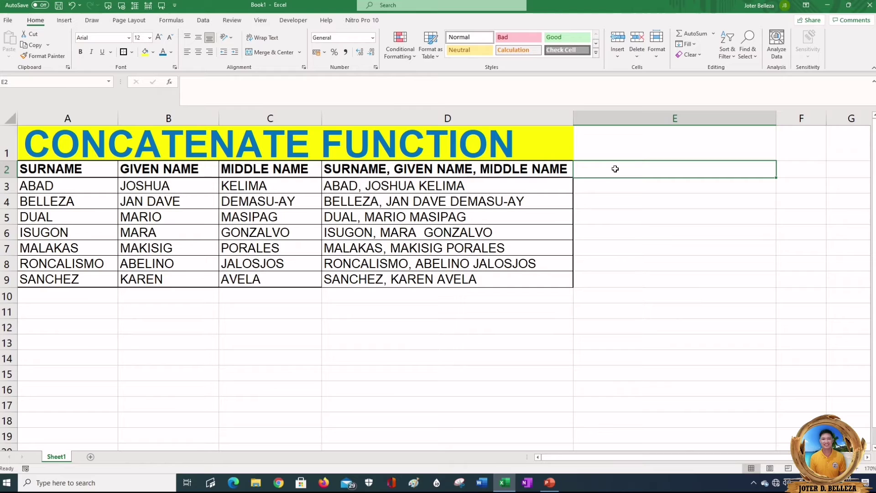
pyautogui.write('G')
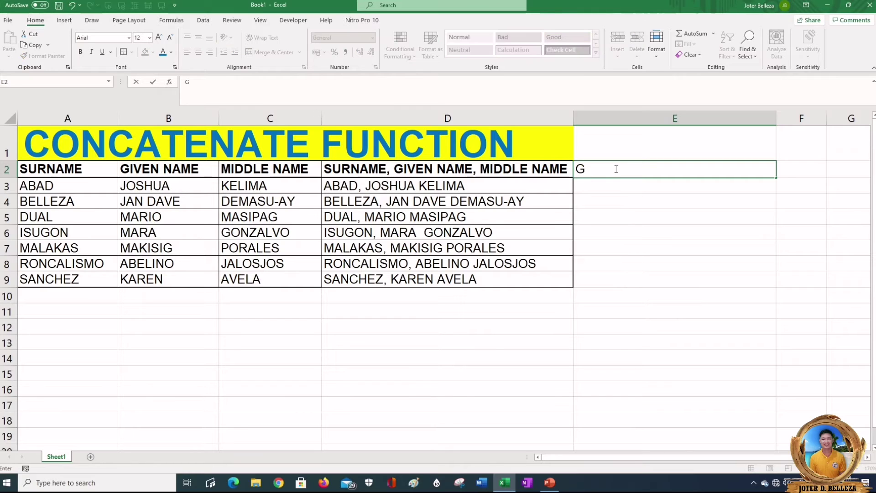
pyautogui.write('IVEN NAME')
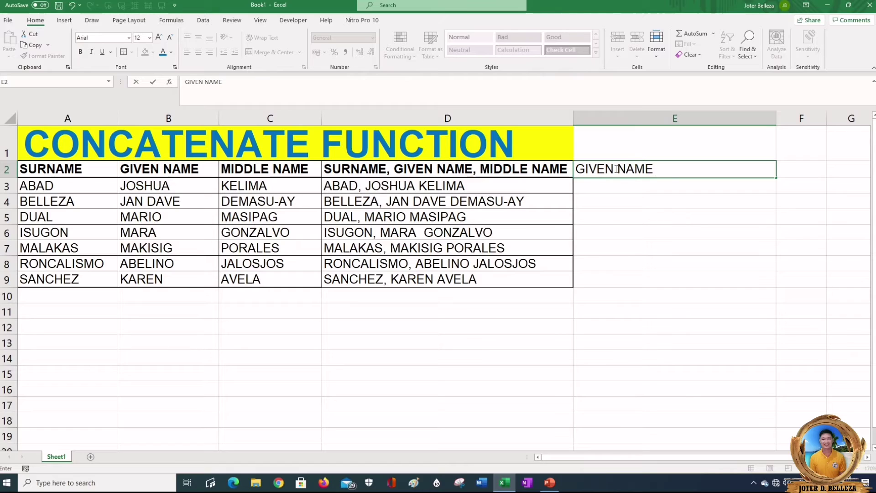
pyautogui.write(', MIDDLE NAM')
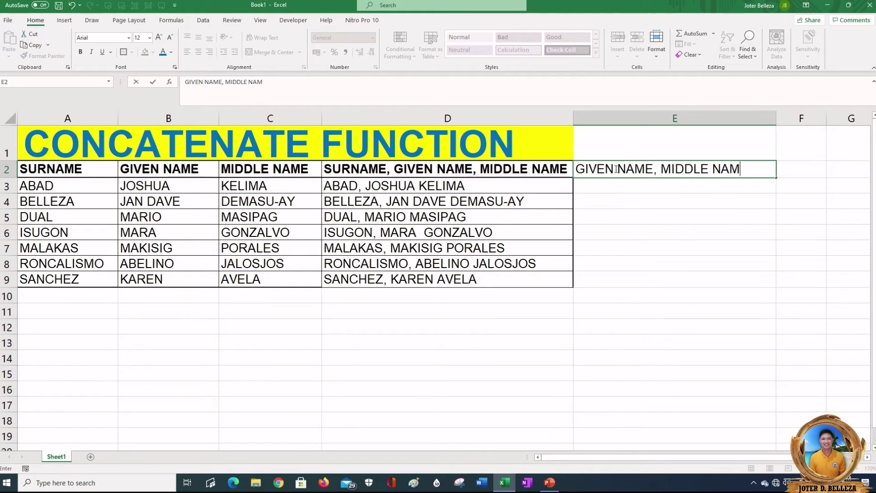
pyautogui.write('E, SURNAME')
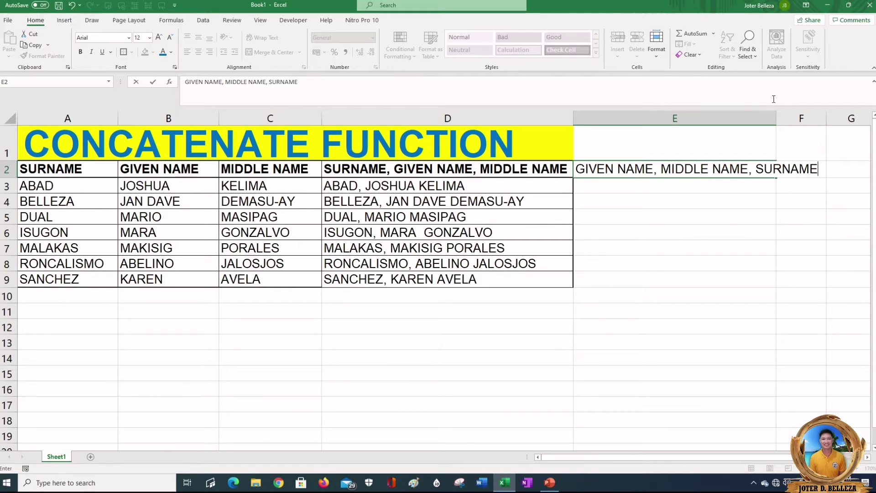
# Widen column E further so the whole heading in E2 fits within it
pyautogui.click(778, 121)
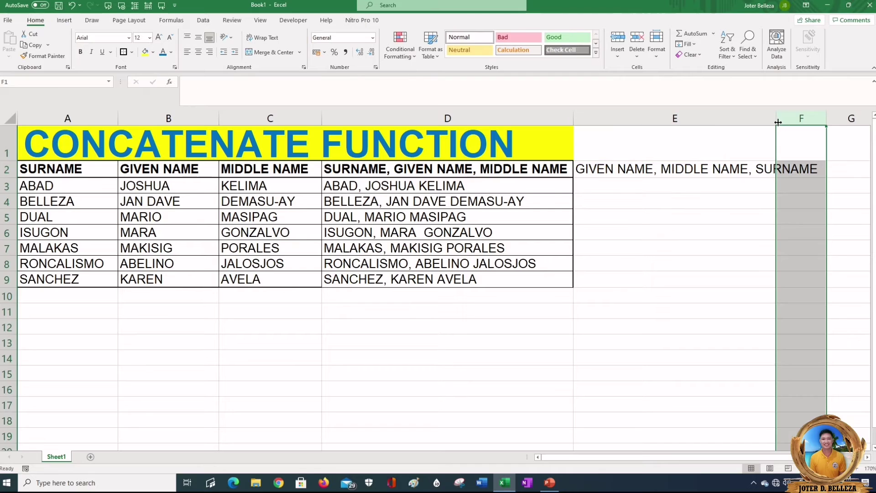
pyautogui.moveTo(776, 122); pyautogui.dragTo(829, 125)
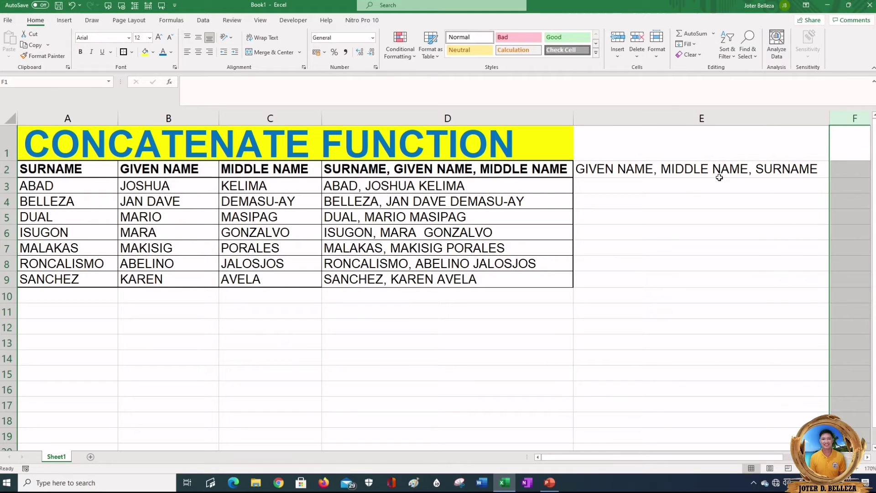
pyautogui.click(709, 170)
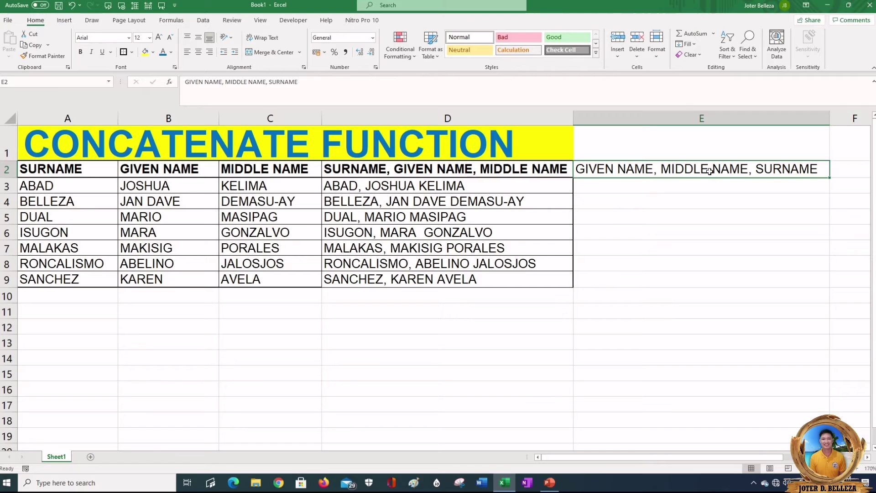
# Start a CONCATENATE formula in cell E3 with the given name cell B3 as its first argument
pyautogui.click(675, 187)
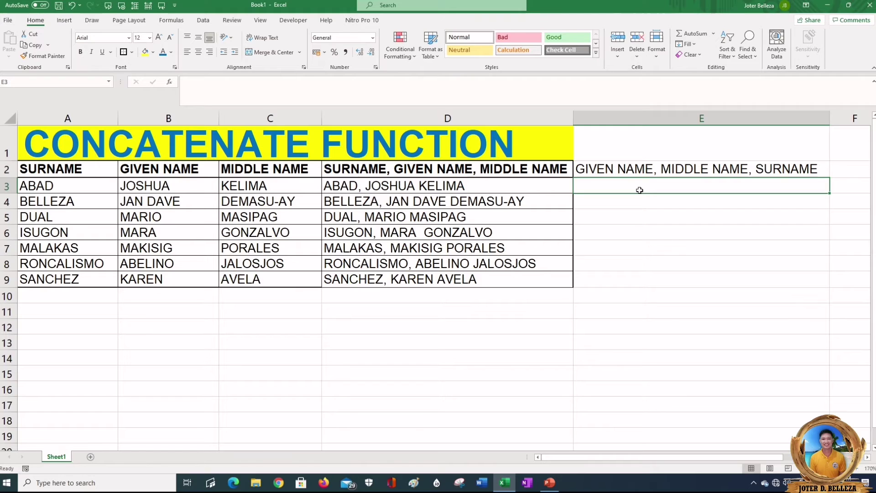
pyautogui.write('=')
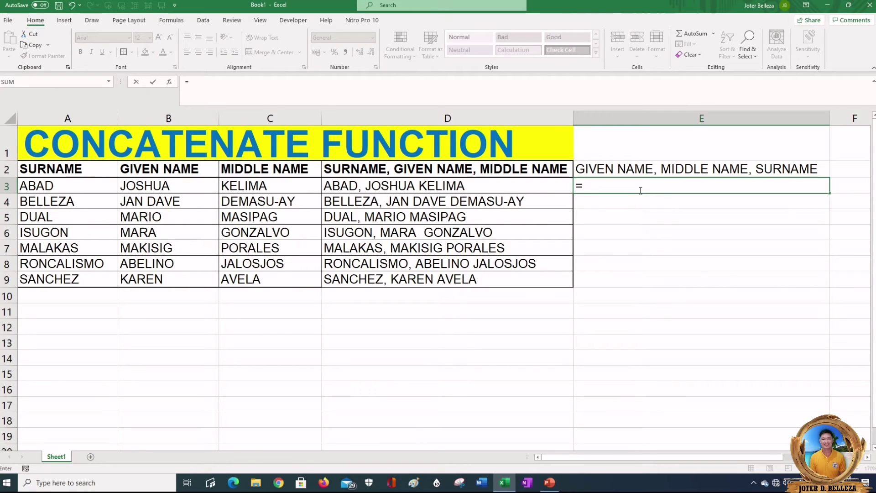
pyautogui.write('CON')
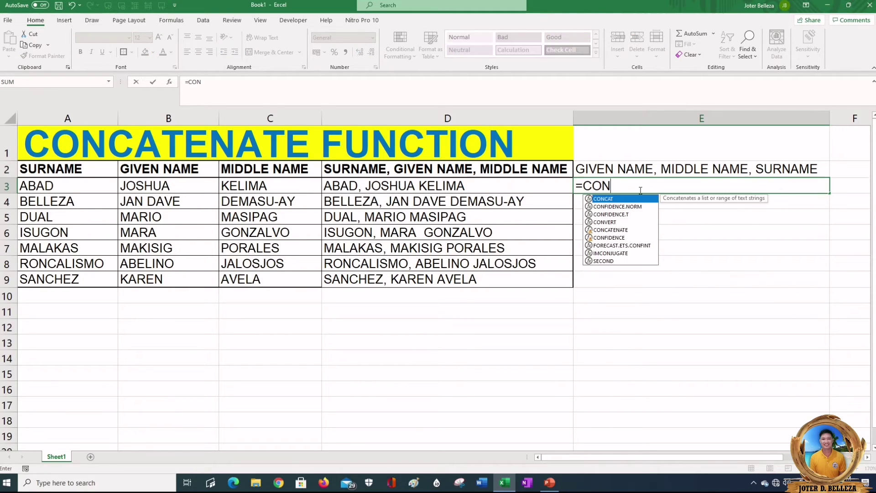
pyautogui.write('CAT')
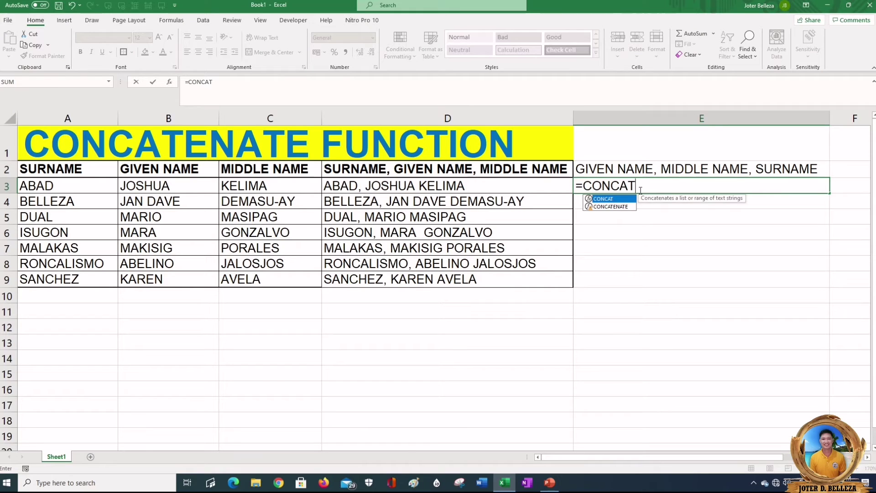
pyautogui.write('E')
pyautogui.press('Tab')
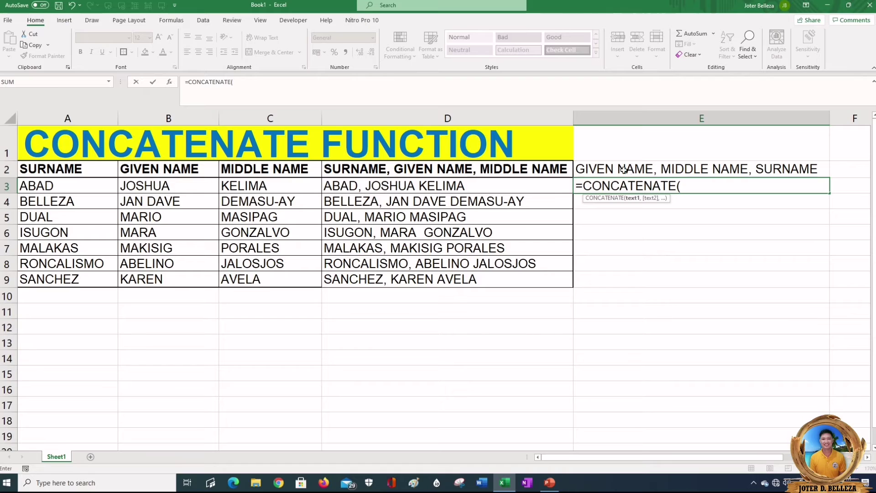
pyautogui.click(170, 188)
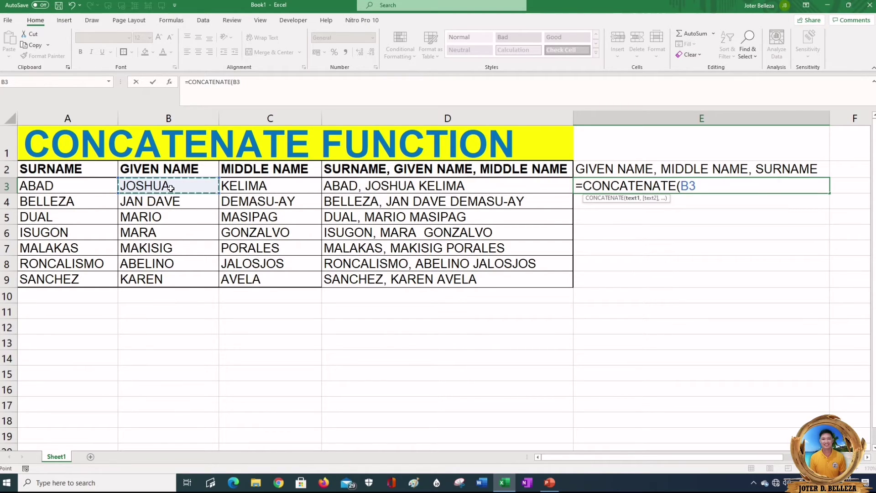
# Complete the E3 formula with the arguments " ", C3, " " and A3, giving =CONCATENATE(B3," ",C3," ",A3)
pyautogui.write(',')
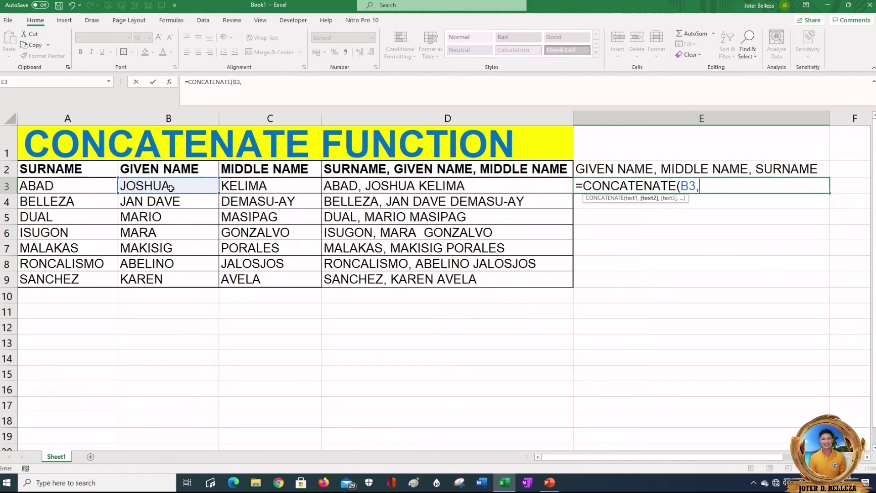
pyautogui.write('" ",')
pyautogui.click(241, 187)
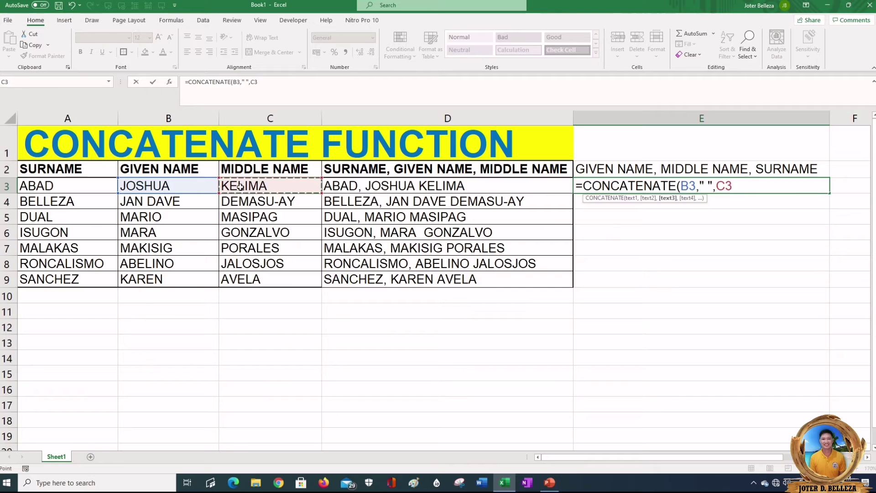
pyautogui.write(',')
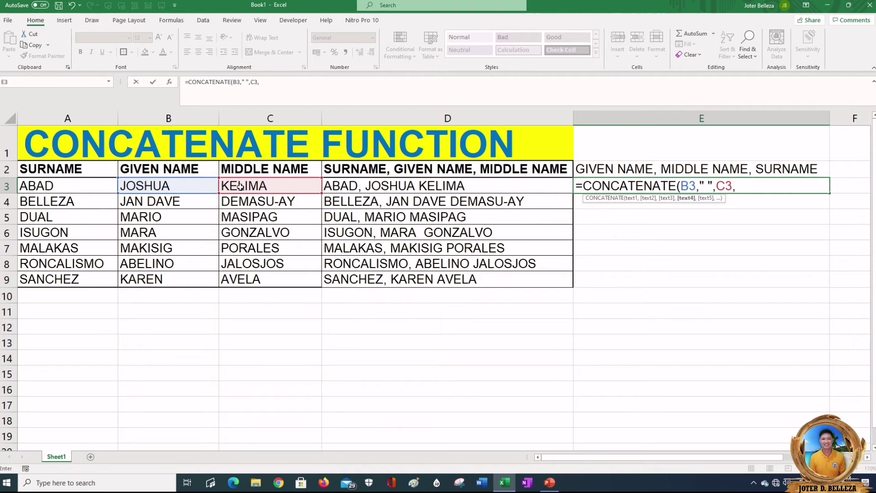
pyautogui.write('" ",')
pyautogui.click(40, 185)
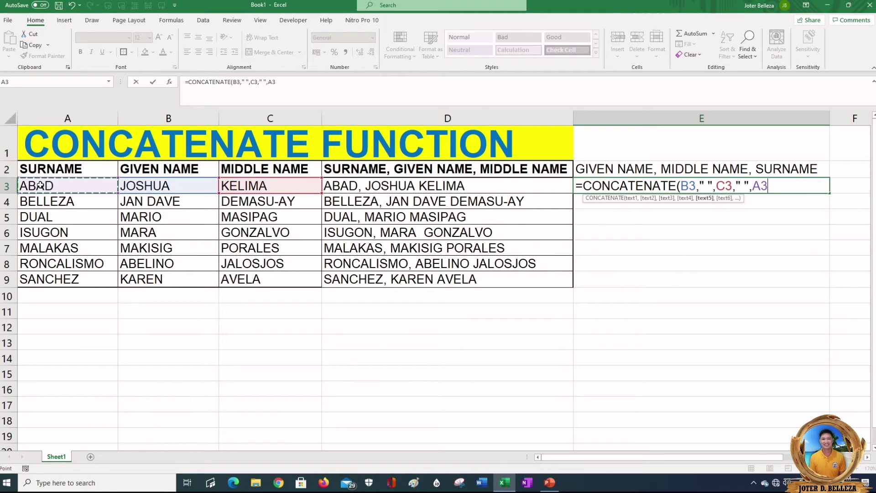
pyautogui.write(')')
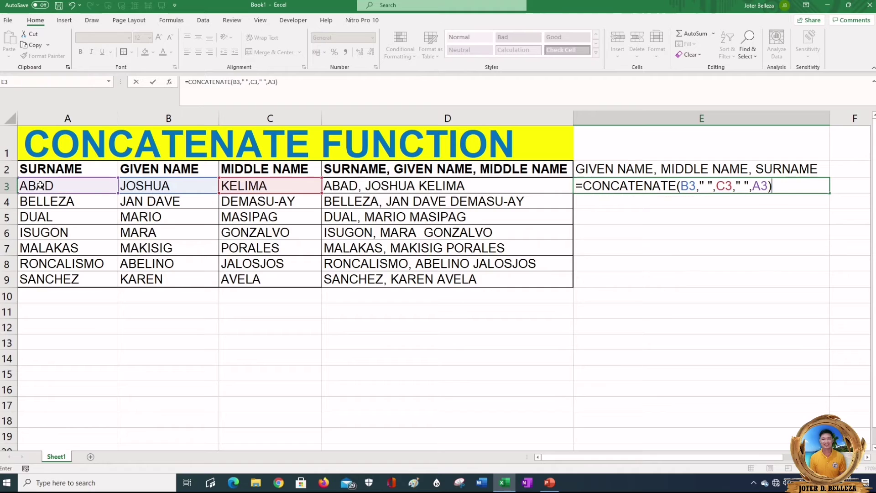
pyautogui.press('Return')
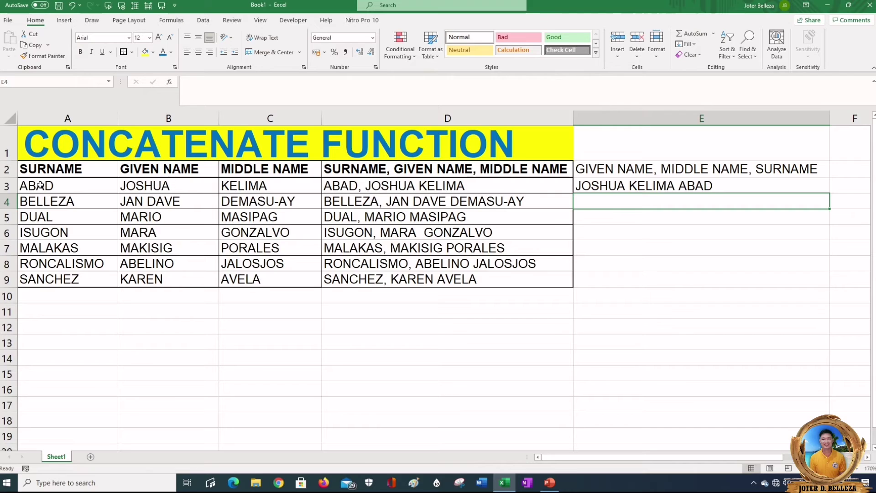
# Fill the CONCATENATE formula from E3 down through cell E9
pyautogui.click(696, 181)
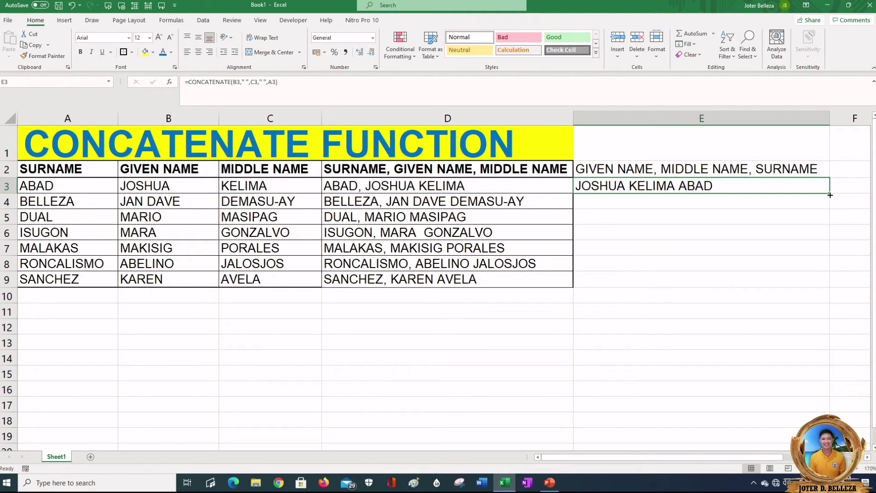
pyautogui.moveTo(830, 194); pyautogui.dragTo(830, 289)
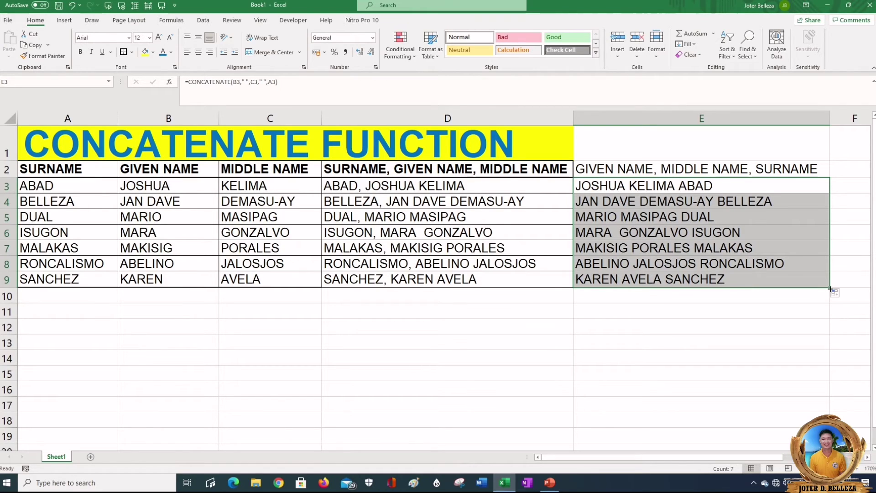
pyautogui.click(660, 308)
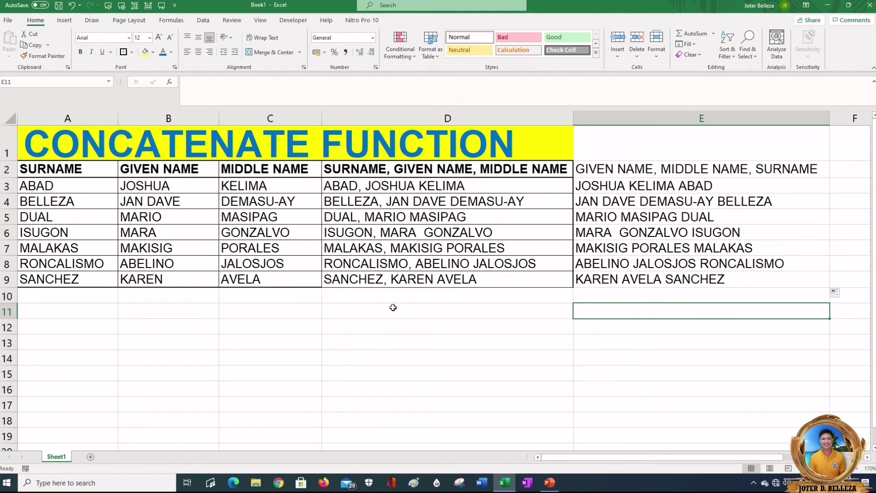
# Enter the heading "GIVEN NAME, MI., SURNAME" in cell D11 below the table
pyautogui.click(371, 312)
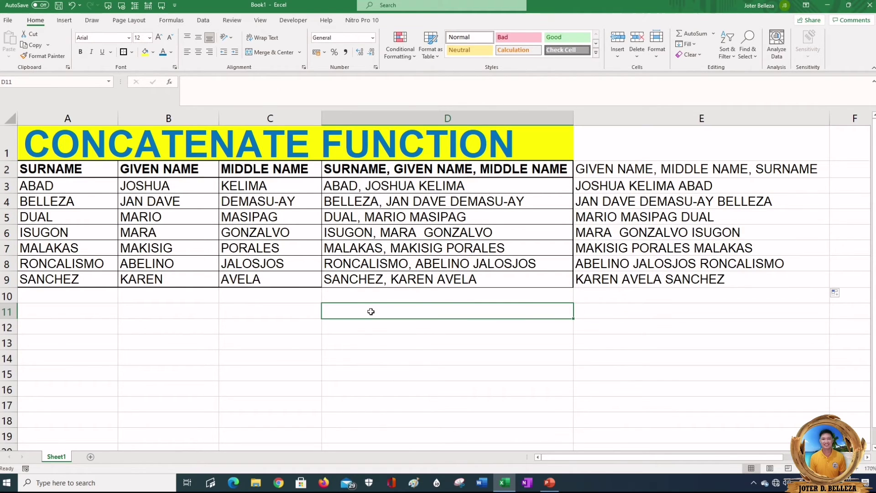
pyautogui.write('GIVEN')
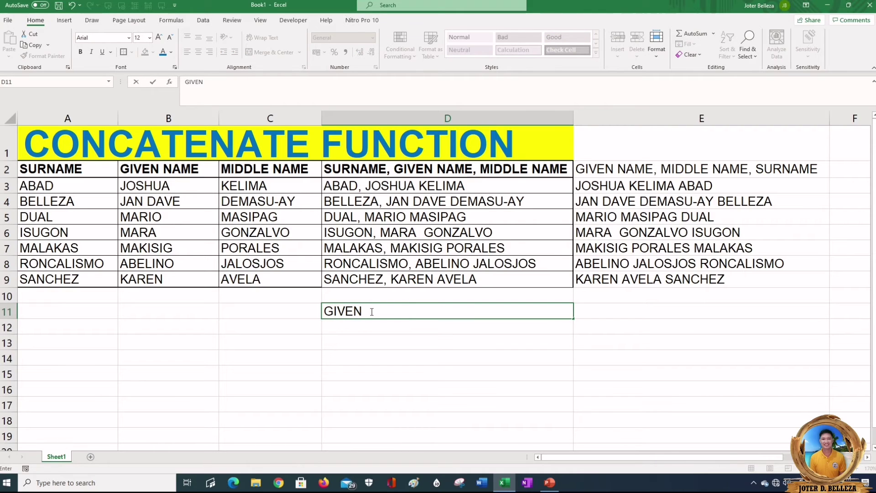
pyautogui.write(' NAME, MI., S')
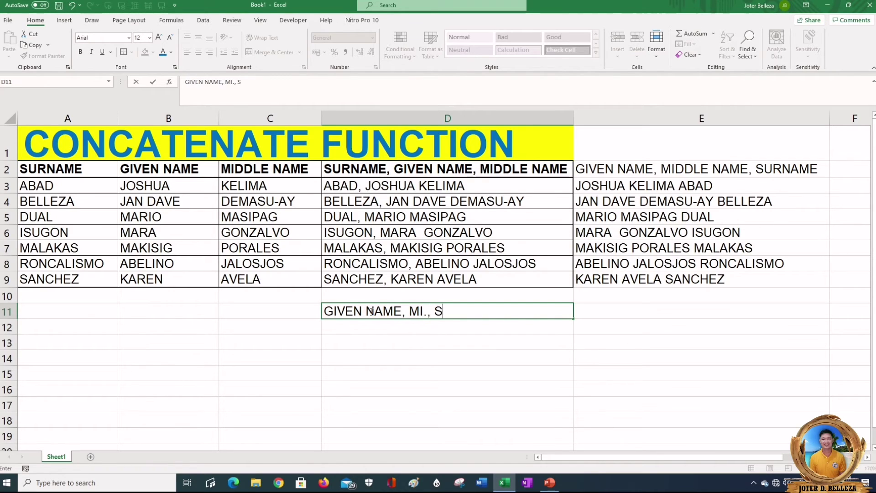
pyautogui.write('URNAME')
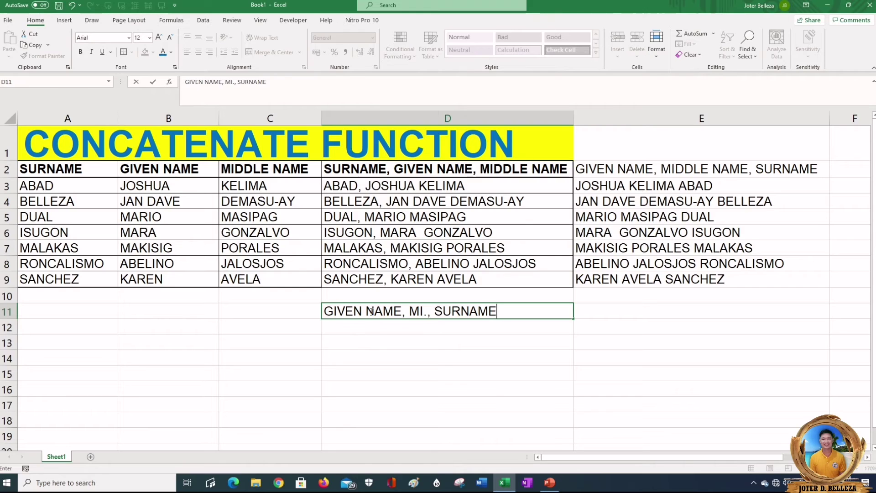
pyautogui.press('Return')
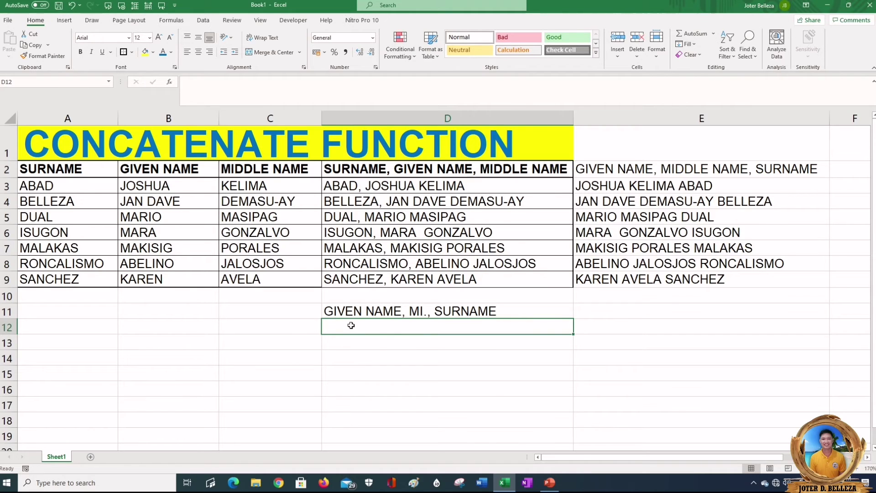
pyautogui.click(417, 313)
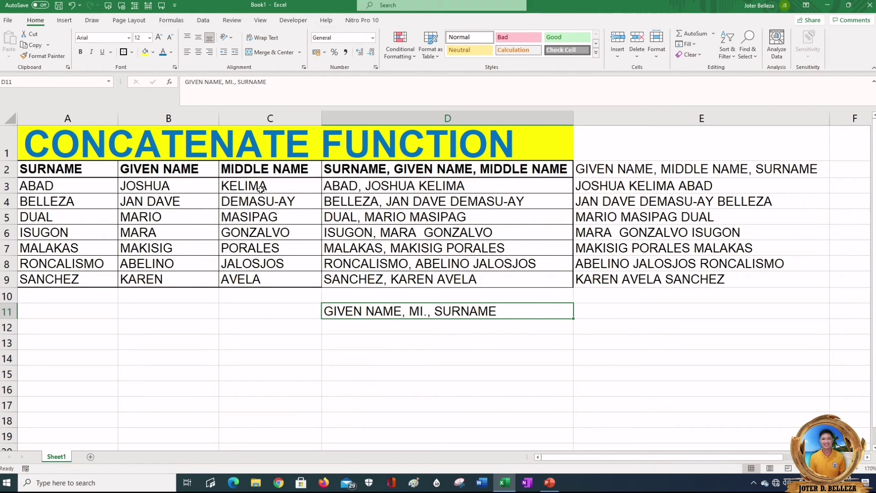
# Start a CONCATENATE formula in cell D12 with the given name cell B3 and a space " " as its first arguments
pyautogui.click(348, 327)
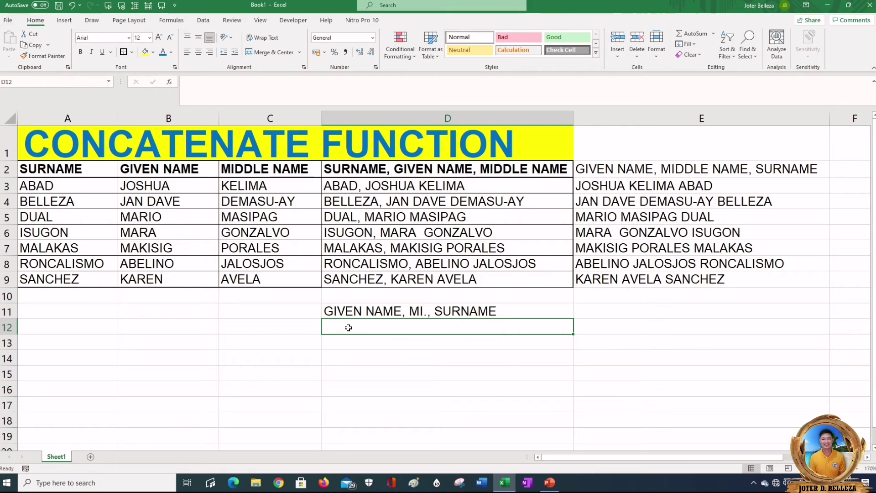
pyautogui.write('=CONCA')
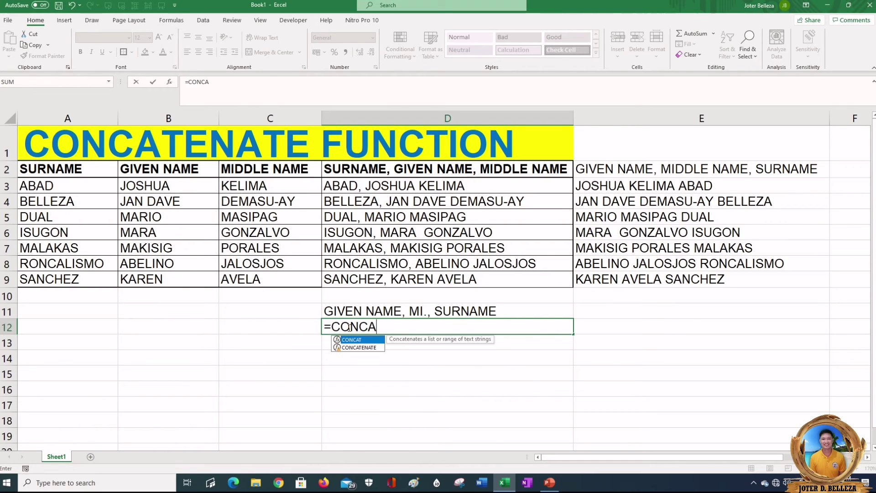
pyautogui.write('TE')
pyautogui.press('Tab')
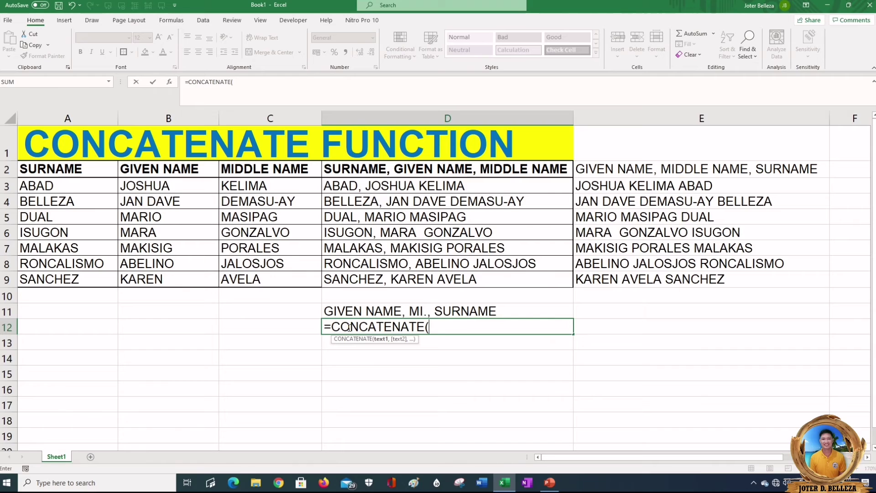
pyautogui.click(184, 188)
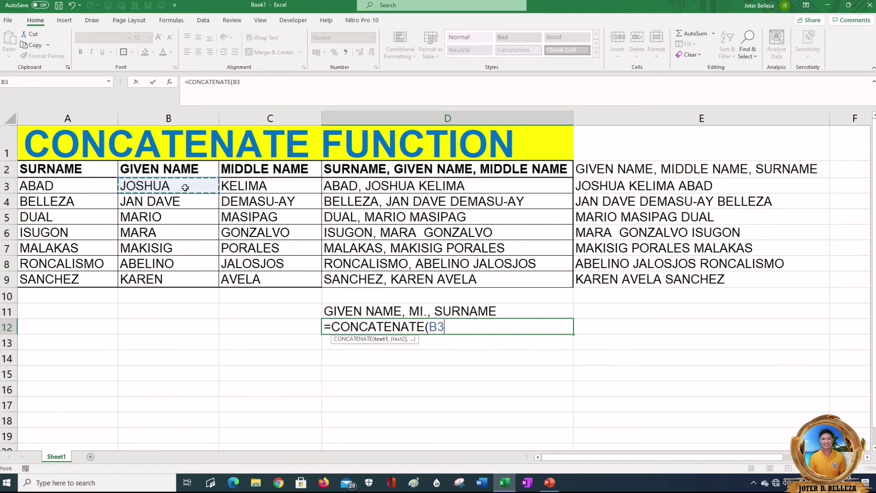
pyautogui.write(',')
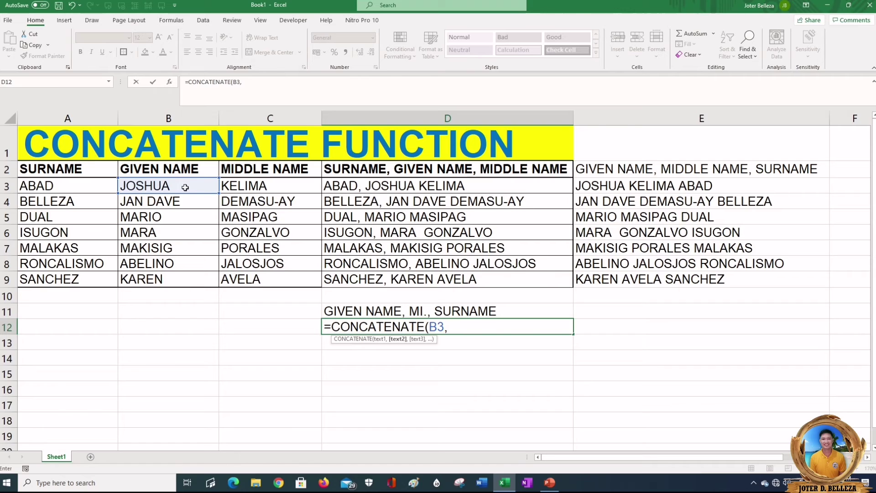
pyautogui.write('" ",')
# Add the middle initial to the D12 formula with LEFT(C3,1), followed by a period "." as the next argument
pyautogui.write('LEFT(')
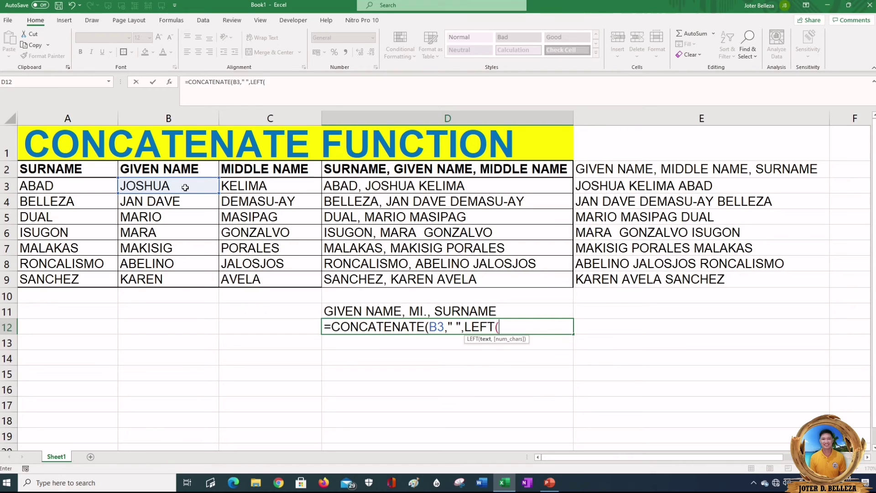
pyautogui.click(252, 185)
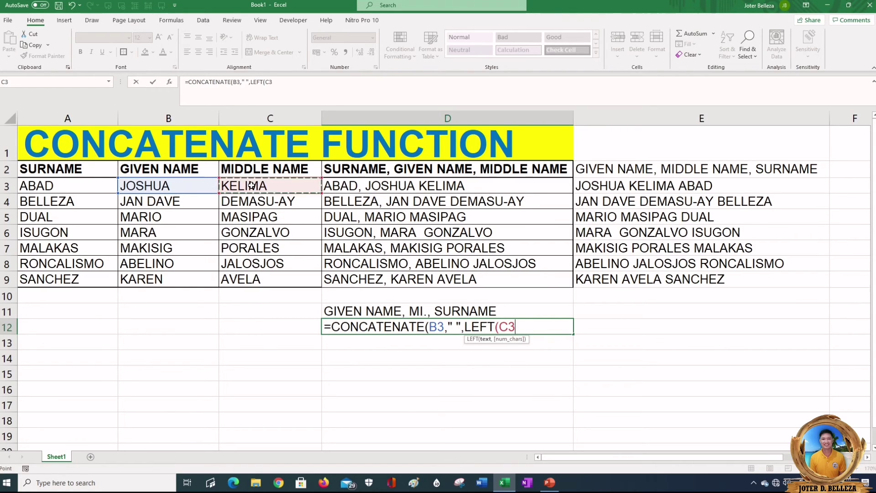
pyautogui.write(',')
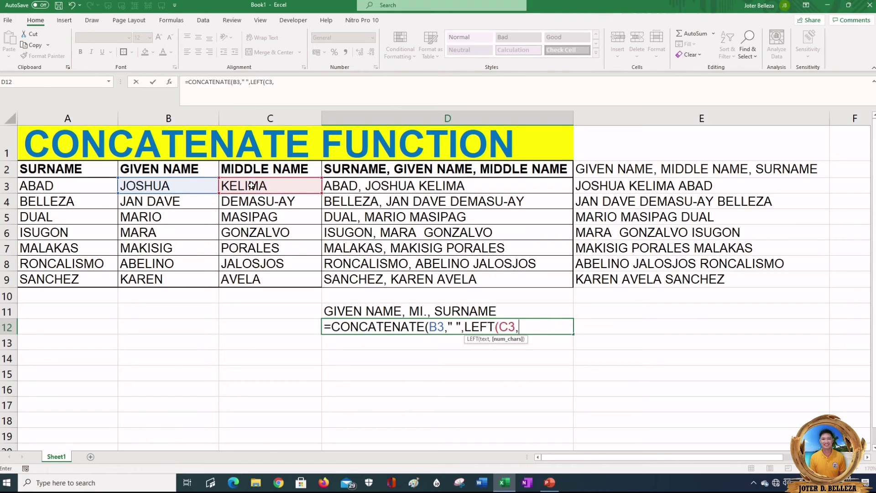
pyautogui.write('1)')
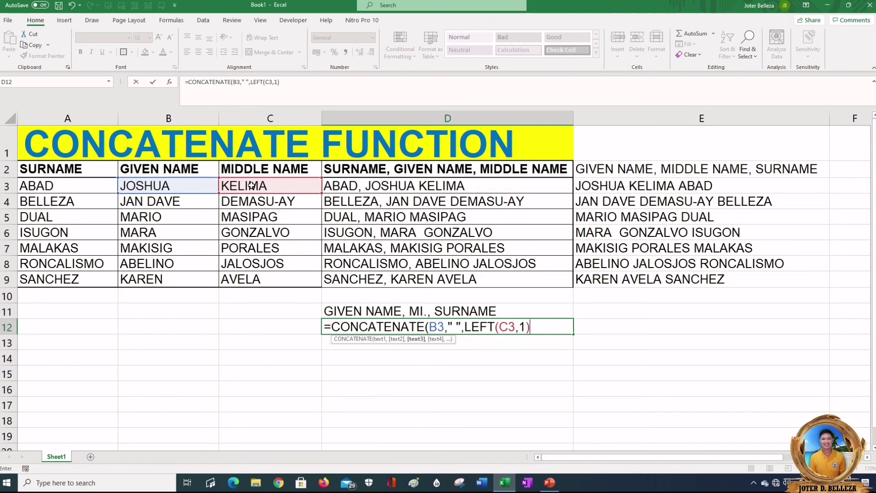
pyautogui.write(',".",')
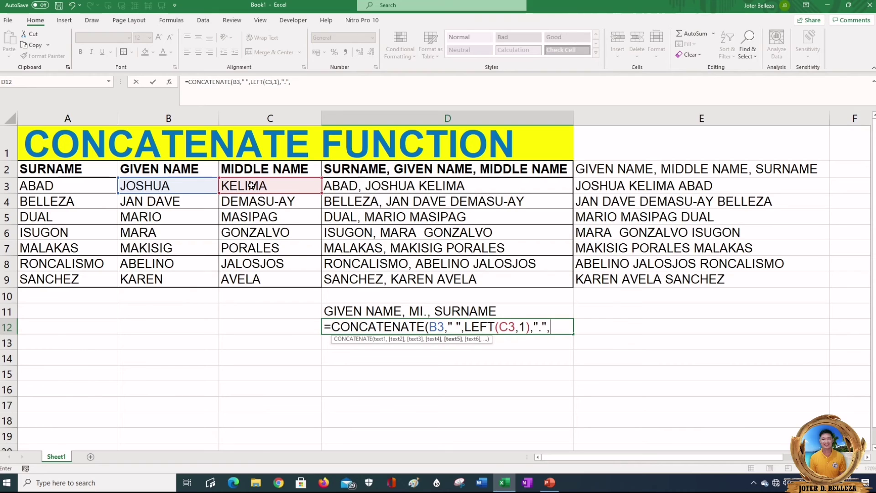
# Complete the D12 formula with a space and the surname cell A3, giving =CONCATENATE(B3," ",LEFT(C3,1),"."," ",A3)
pyautogui.write('" ",')
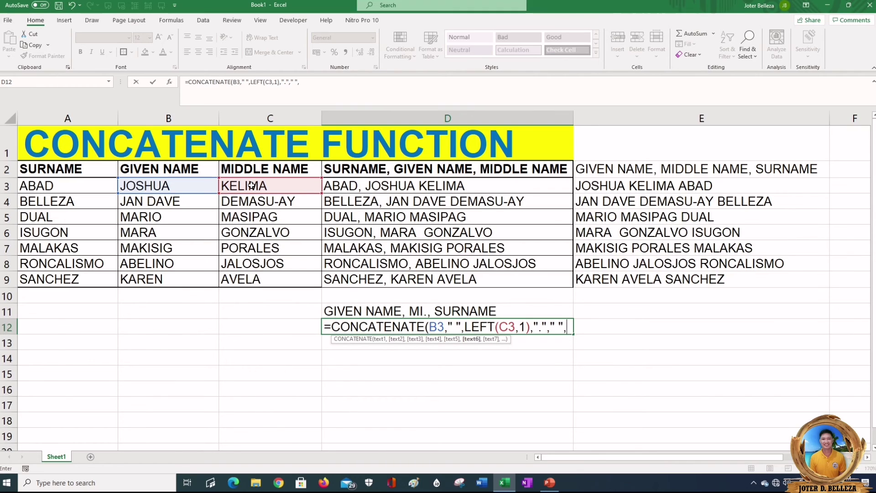
pyautogui.click(77, 188)
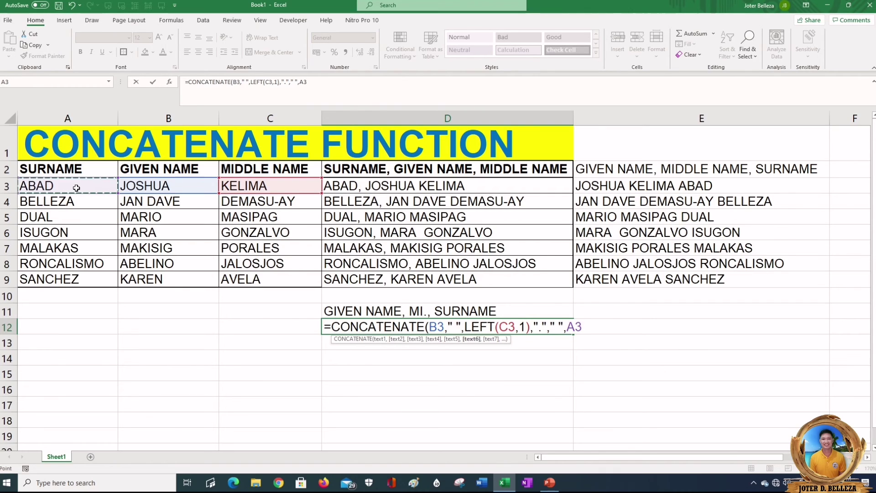
pyautogui.write(')')
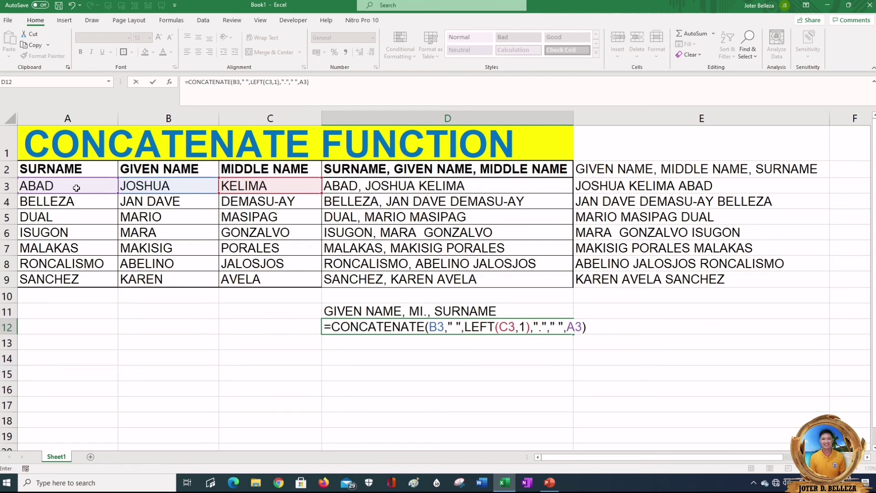
pyautogui.press('Return')
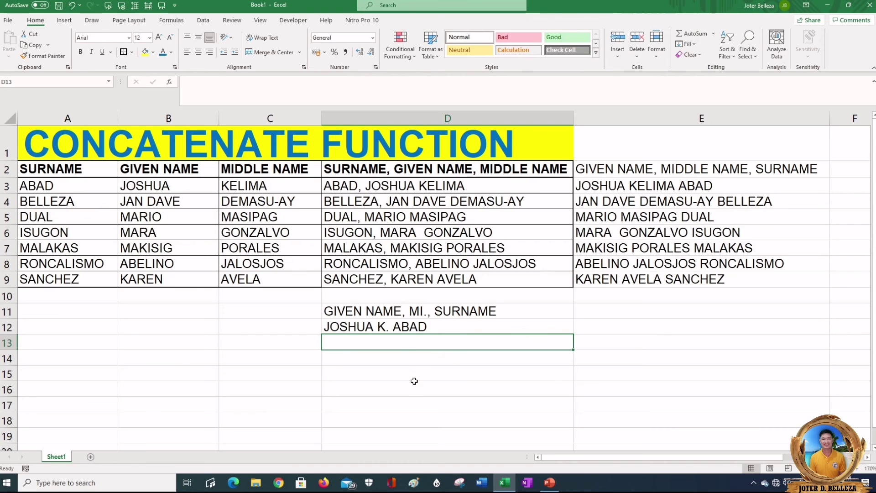
# Fill the D12 formula down through cell D19 and clear the surplus formula in D19
pyautogui.click(385, 329)
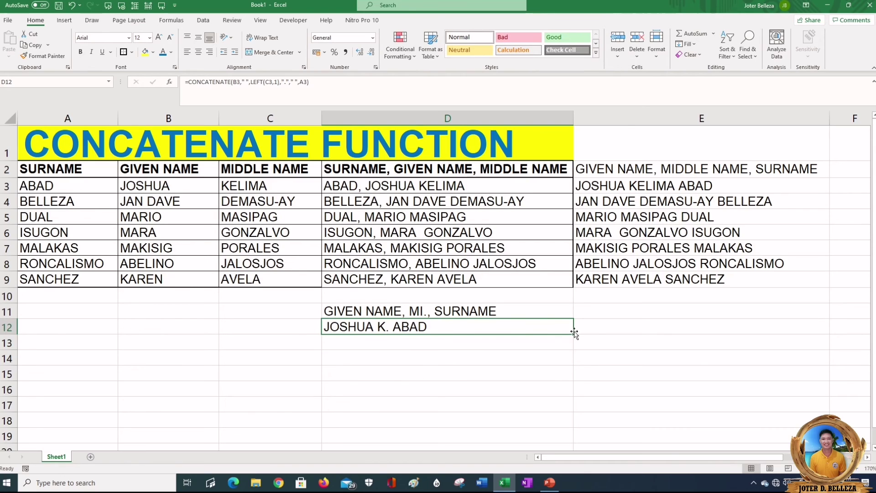
pyautogui.moveTo(573, 334); pyautogui.dragTo(575, 444)
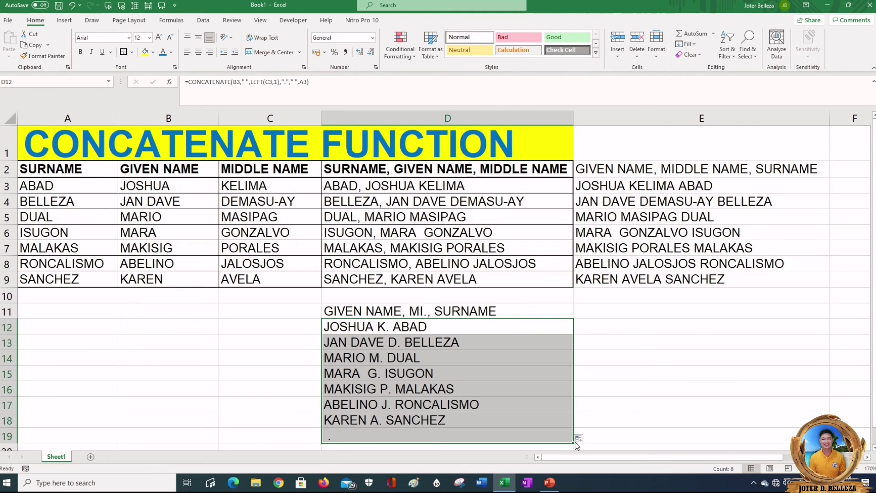
pyautogui.click(426, 433)
pyautogui.press('Delete')
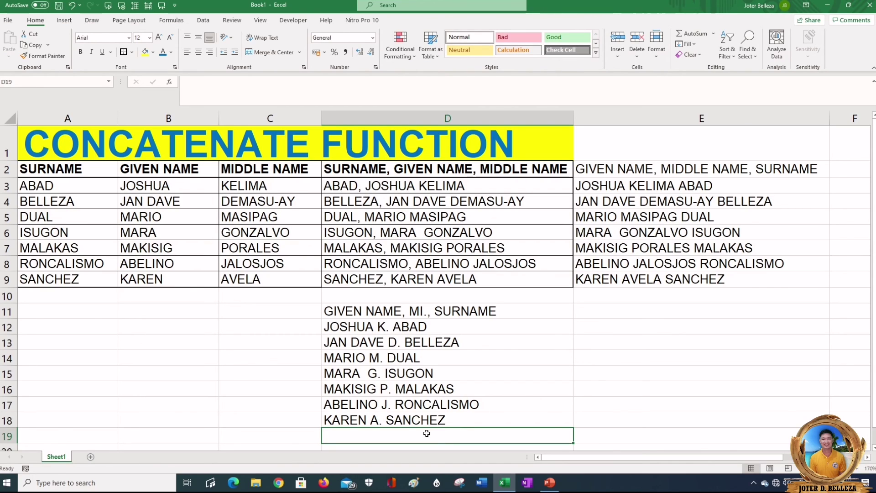
# Enter the heading "SURNAME, GIVEN NAME, MI." in cell E11
pyautogui.click(599, 314)
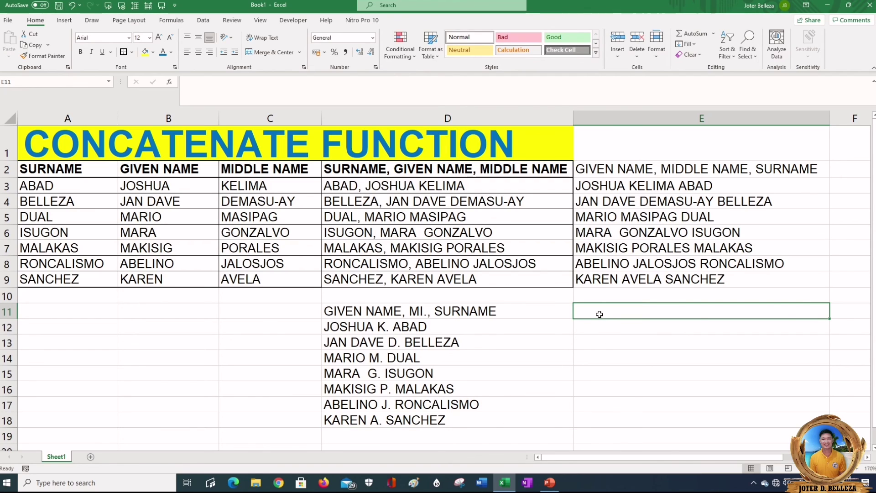
pyautogui.write('SUR')
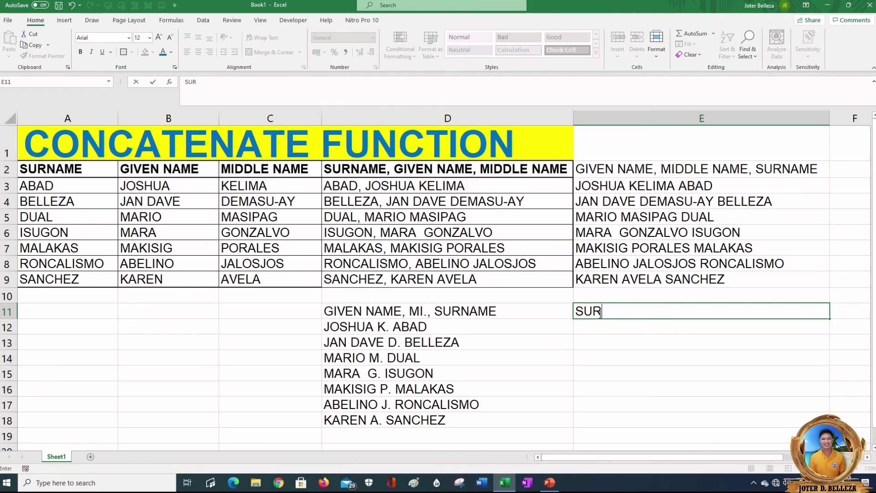
pyautogui.write('NMAE')
pyautogui.press('BackSpace')
pyautogui.press('BackSpace')
pyautogui.press('BackSpace')
pyautogui.write('AME, ')
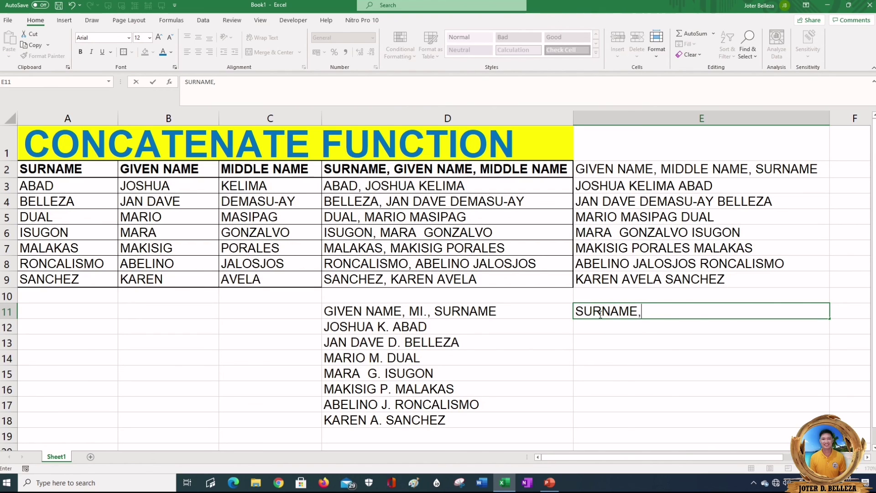
pyautogui.write('GIVEN NAME')
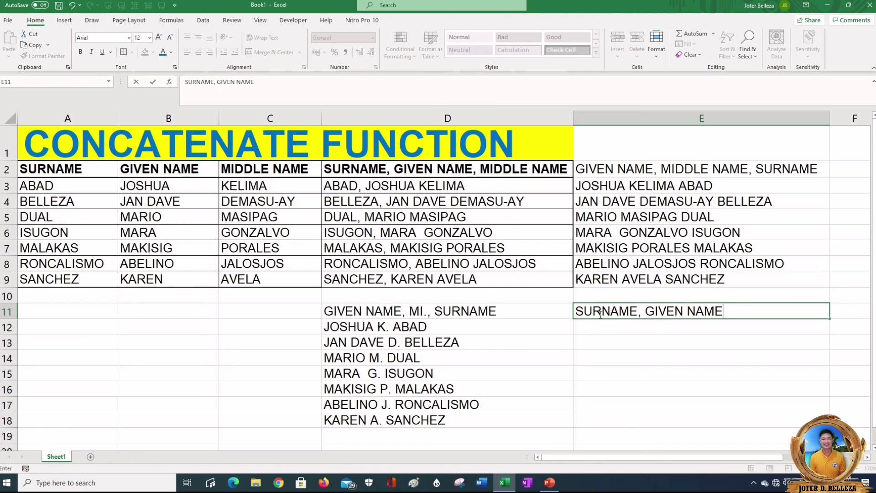
pyautogui.write(', MI.')
pyautogui.click(628, 331)
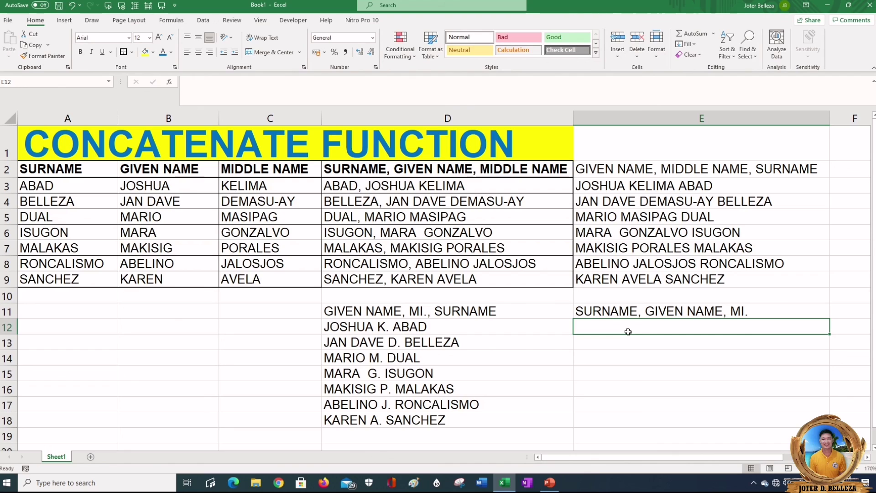